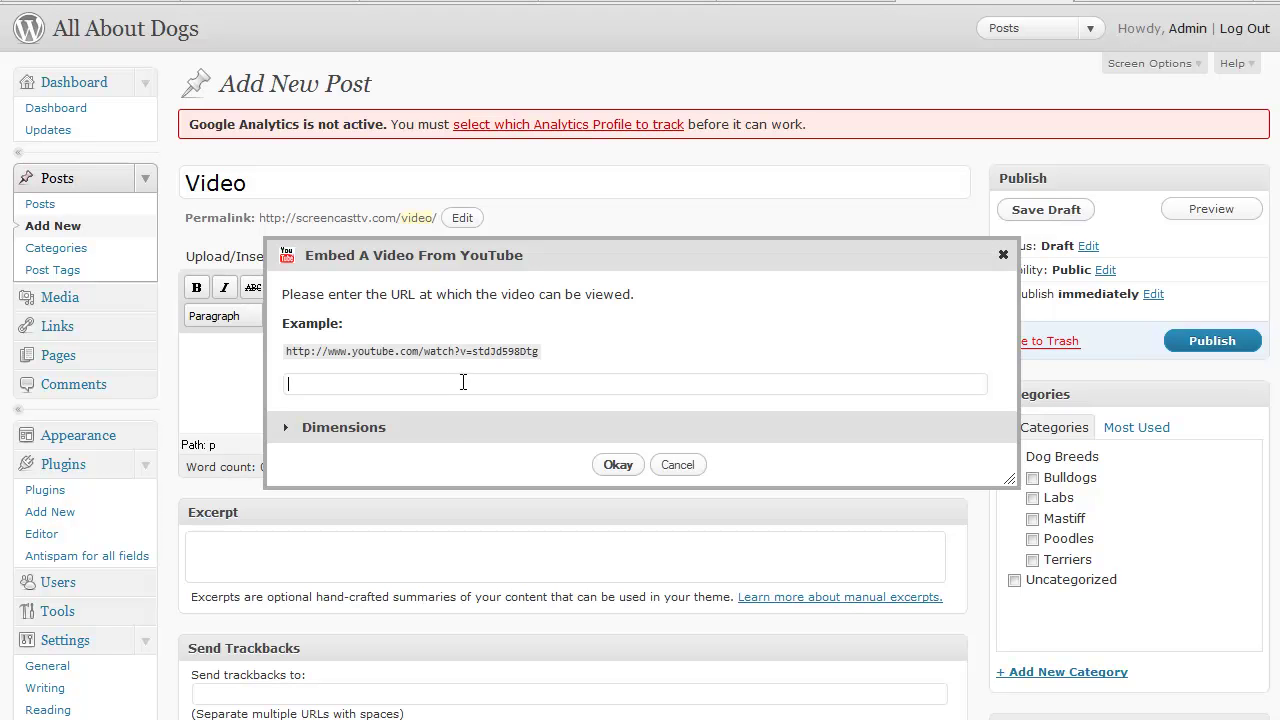
pyautogui.rightClick(320, 382)
pyautogui.click(420, 470)
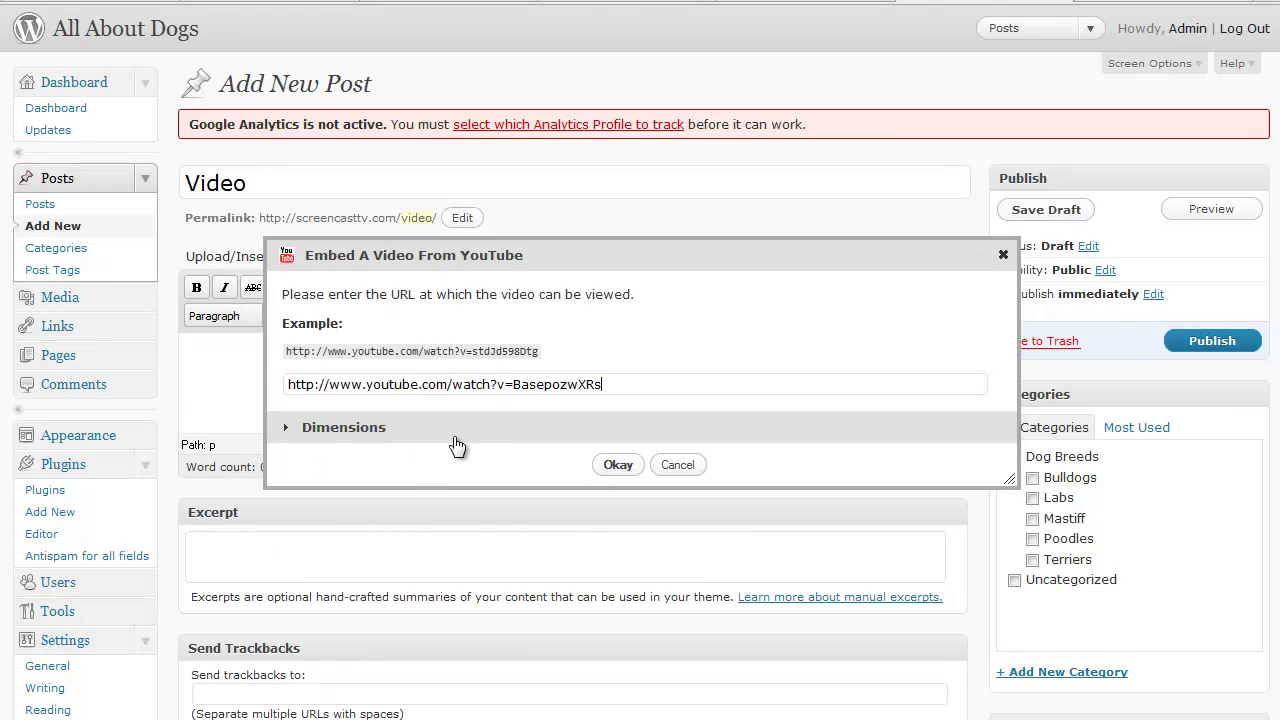
pyautogui.click(289, 434)
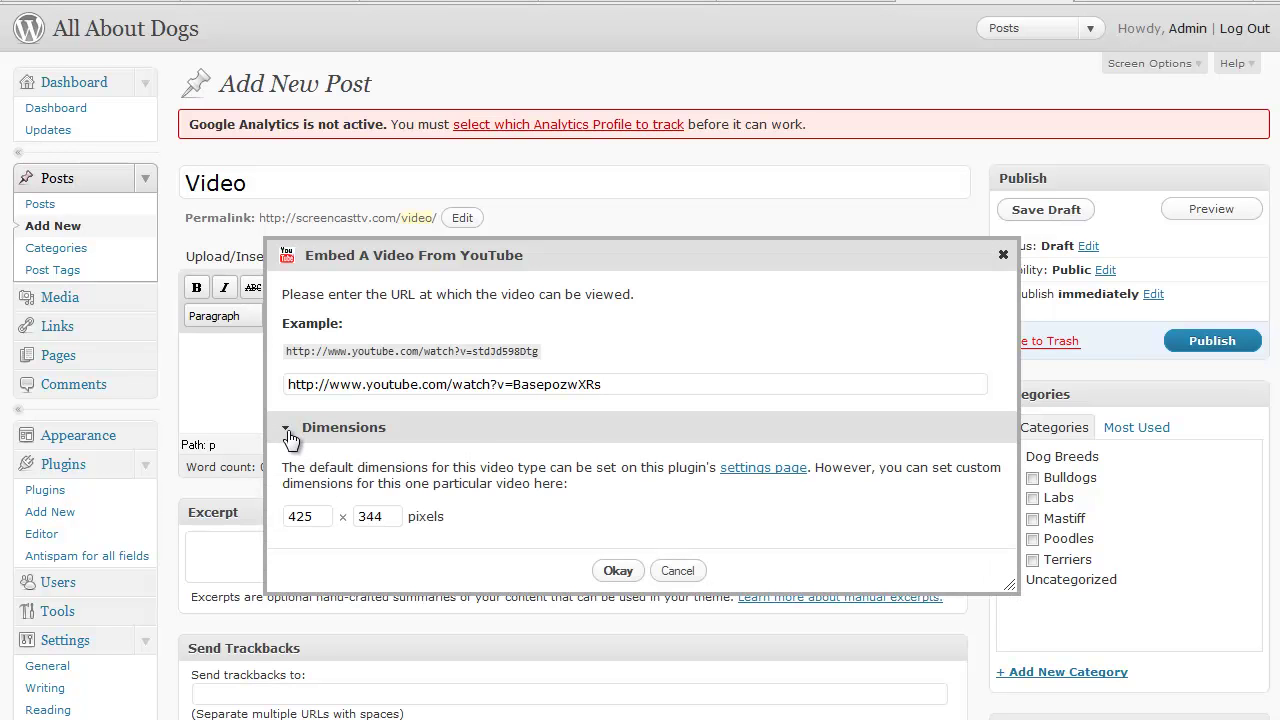
pyautogui.click(618, 570)
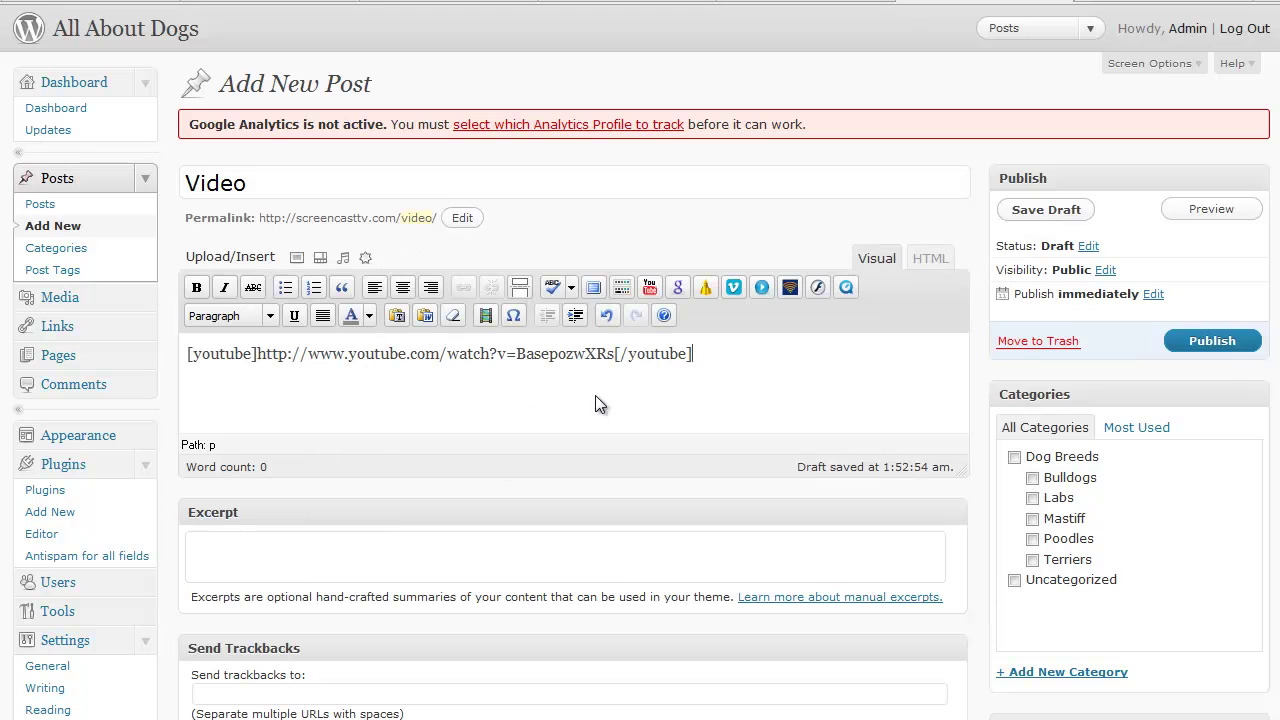
pyautogui.click(1224, 350)
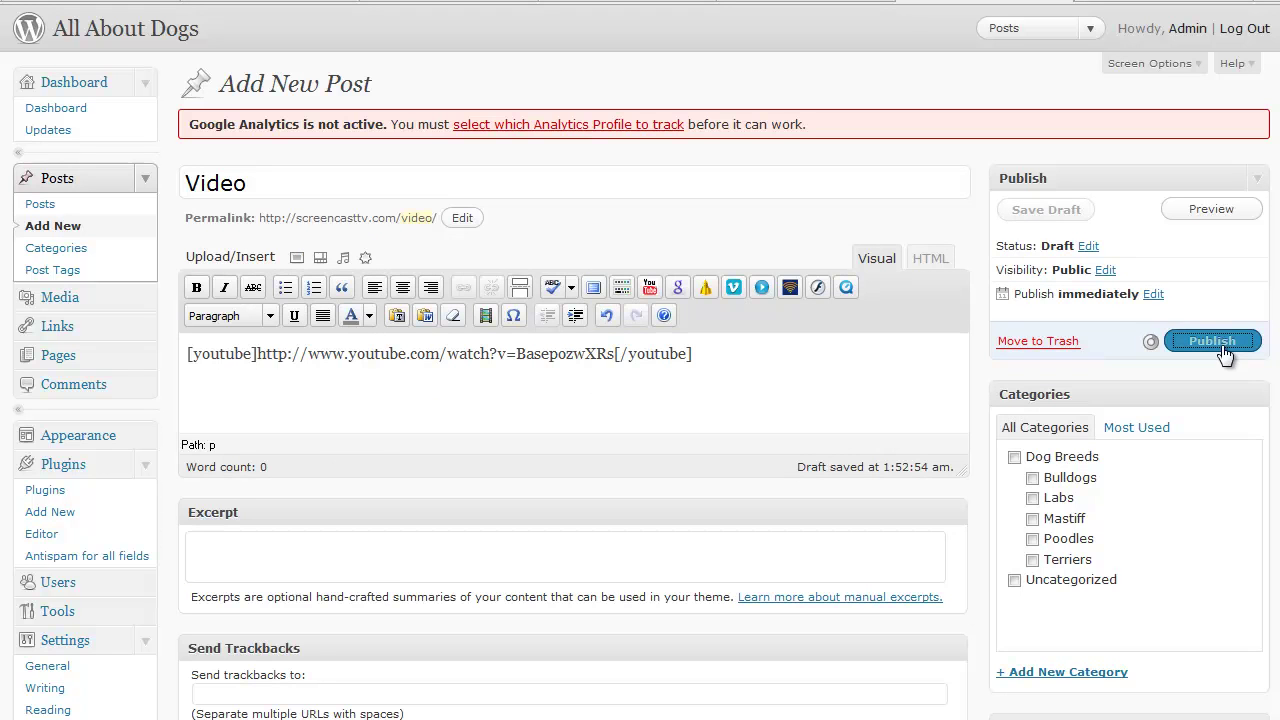
# - Reload the blog's home page and play the embedded YouTube video in the Video post
pyautogui.click(1163, 4)
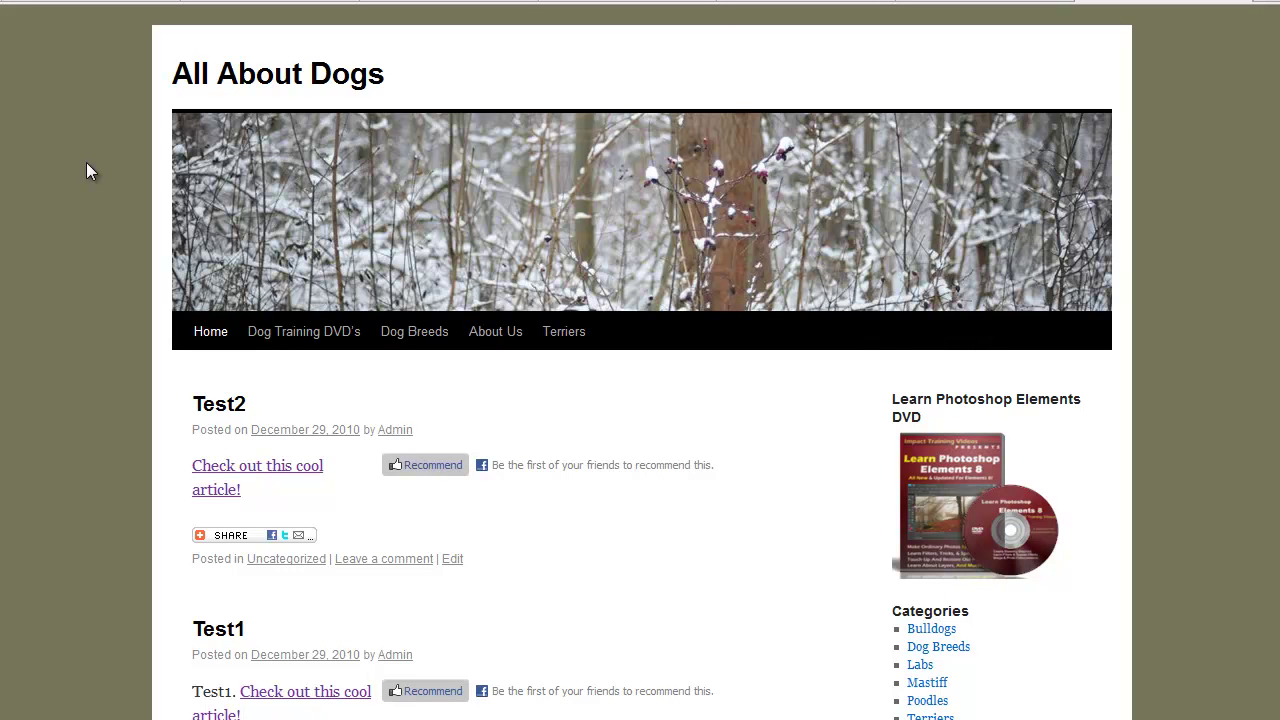
pyautogui.press('F5')
pyautogui.scroll(-3, 40, 245)
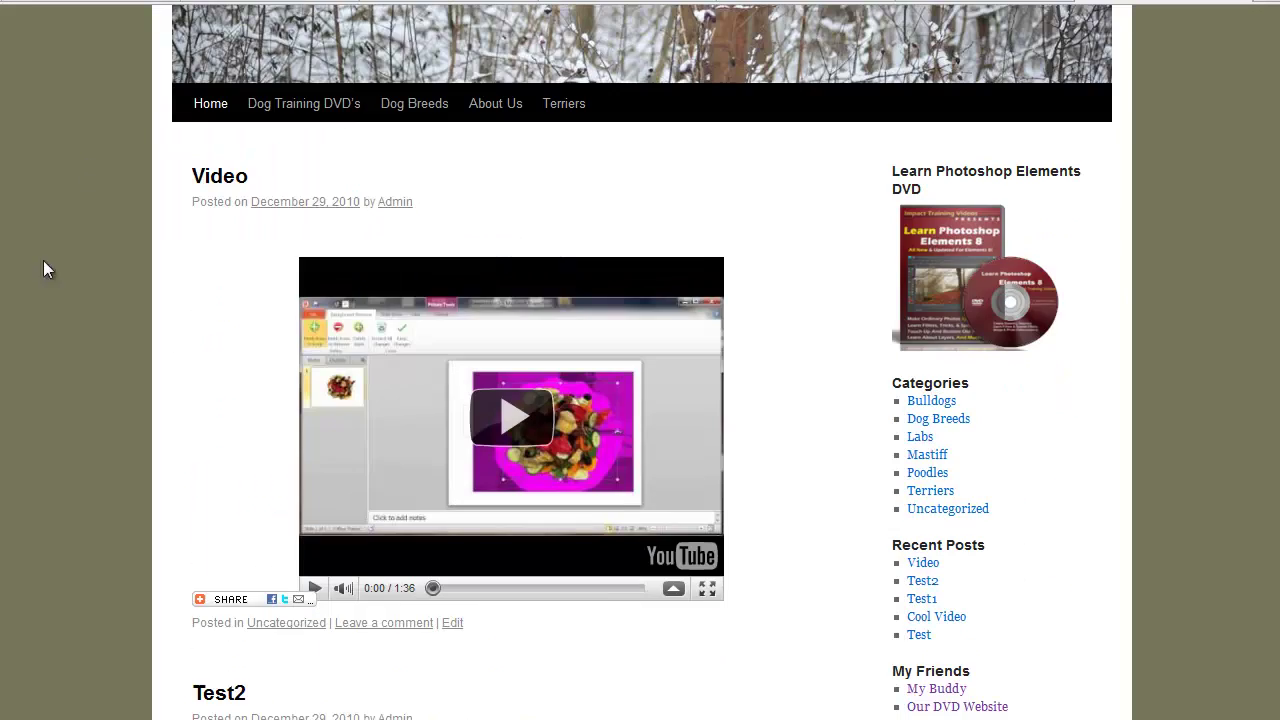
pyautogui.click(313, 588)
pyautogui.scroll(-1, 180, 392)
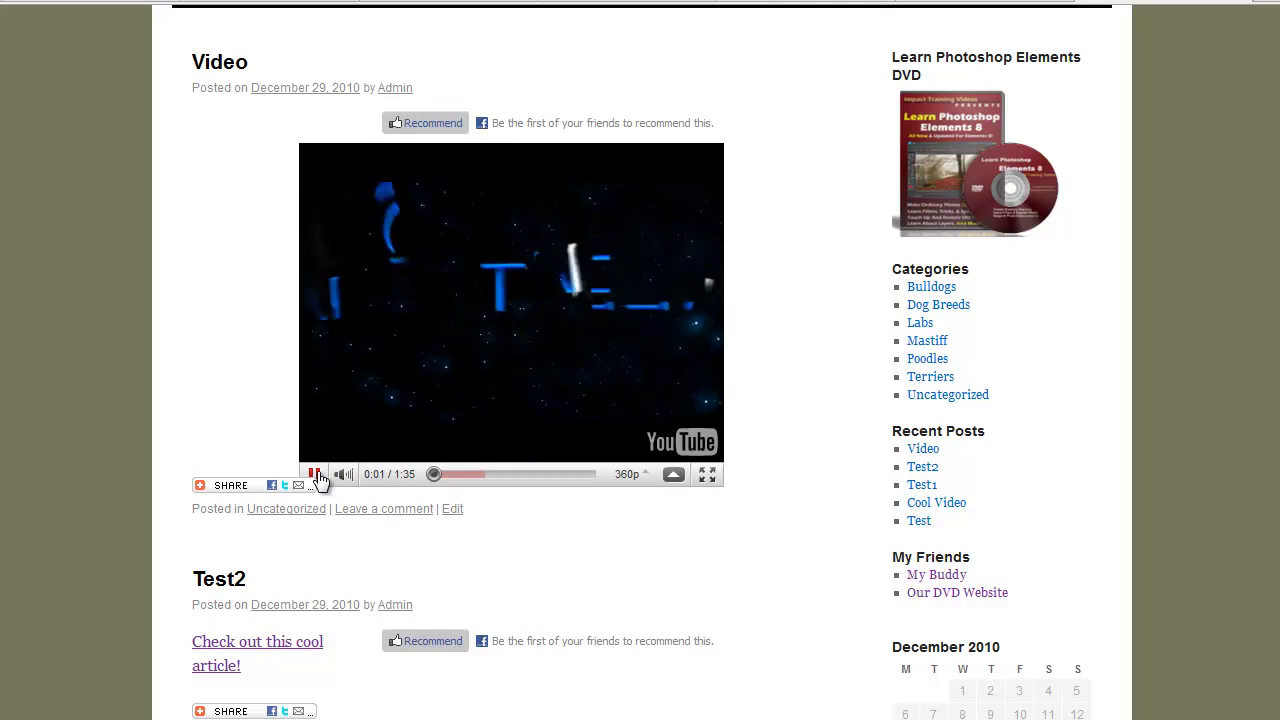
# - Return to the post editor and view the Quicktime and Blip.tv embed dialogs, closing each without embedding anything
pyautogui.click(998, 4)
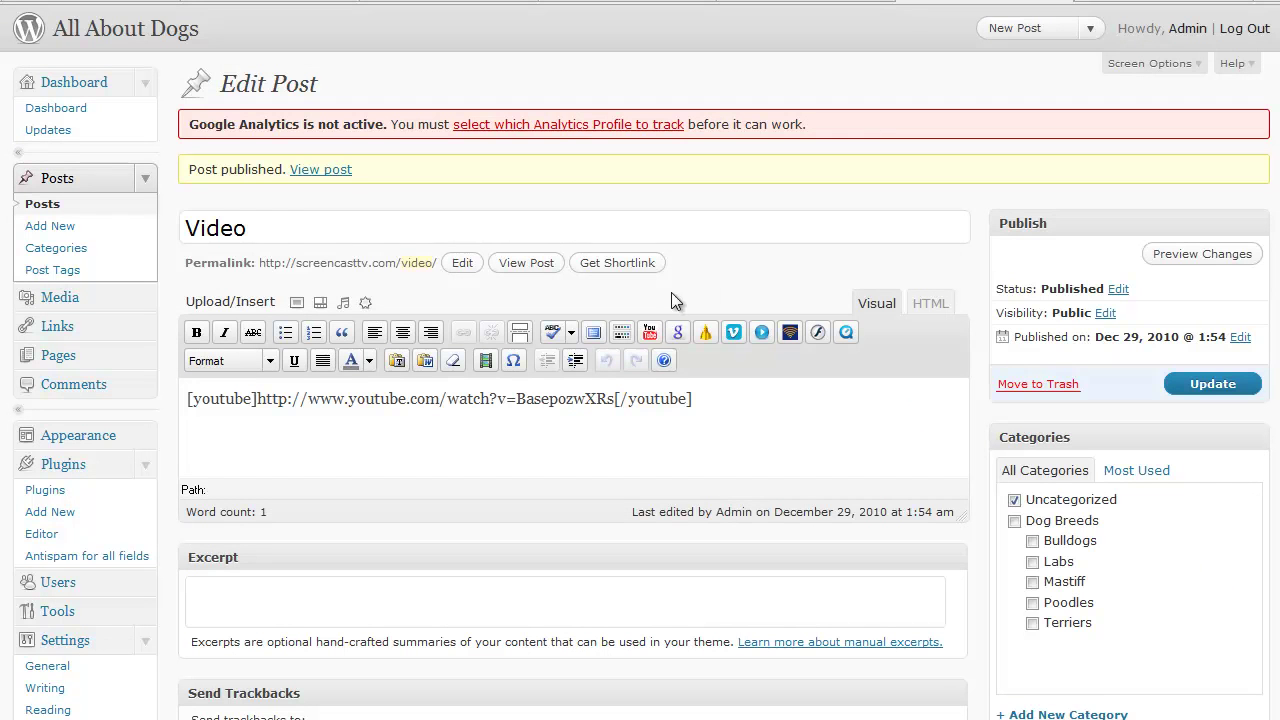
pyautogui.click(843, 334)
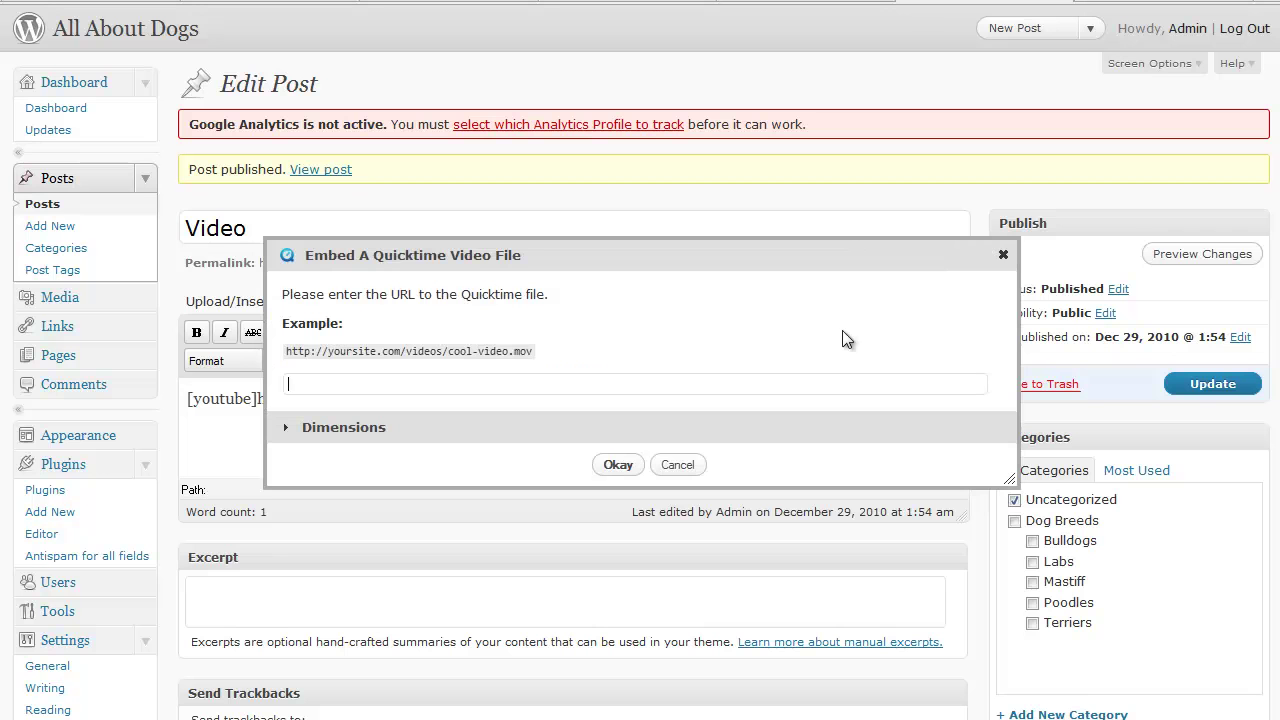
pyautogui.click(1001, 255)
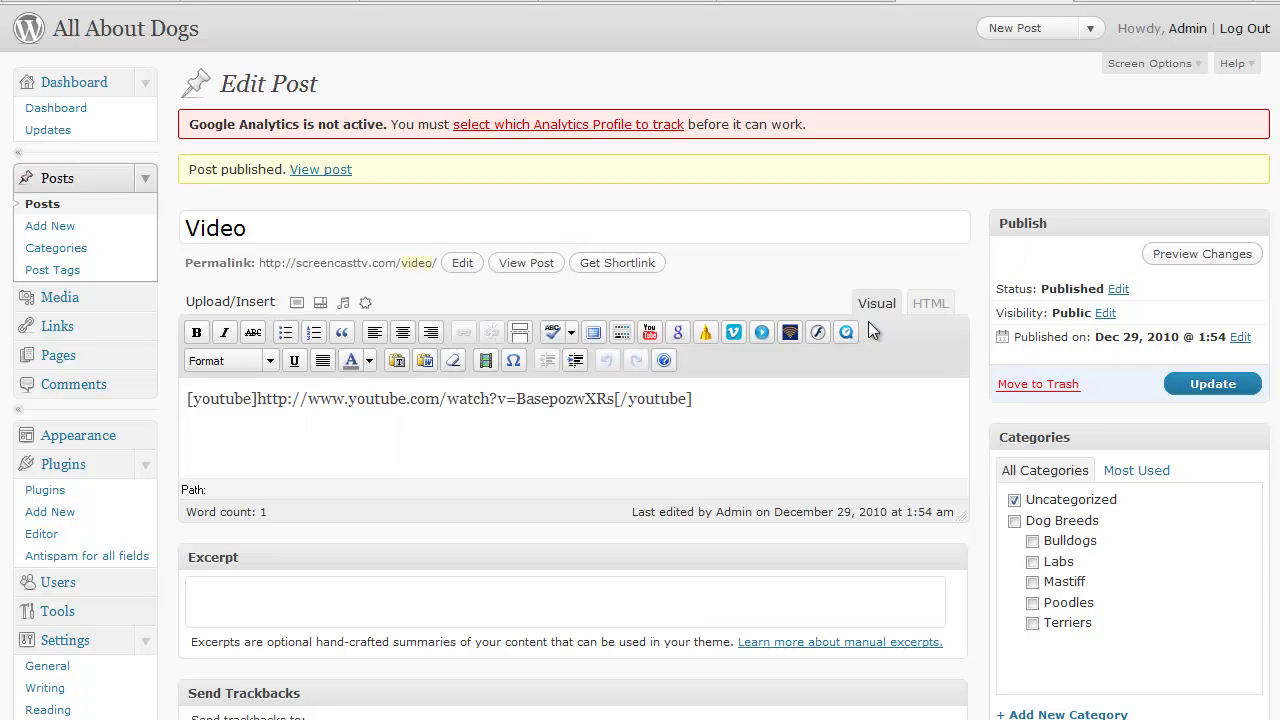
pyautogui.click(790, 333)
pyautogui.click(482, 398)
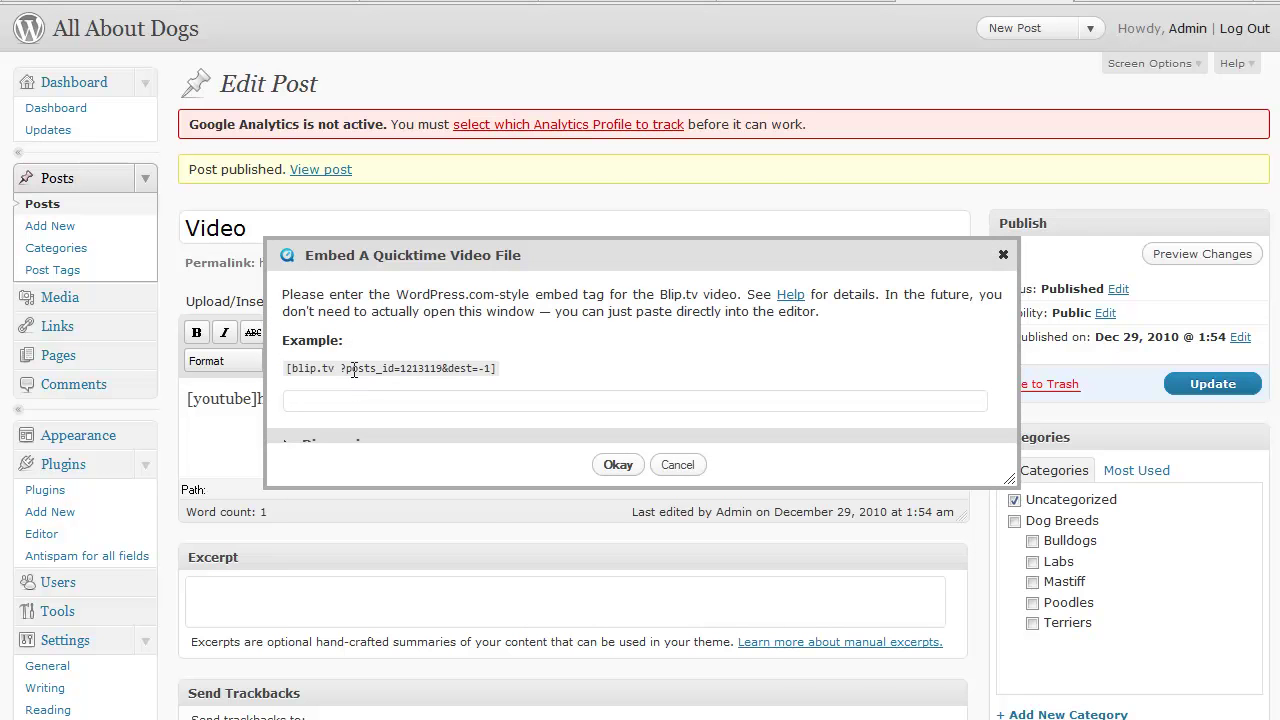
pyautogui.scroll(-2, 459, 340)
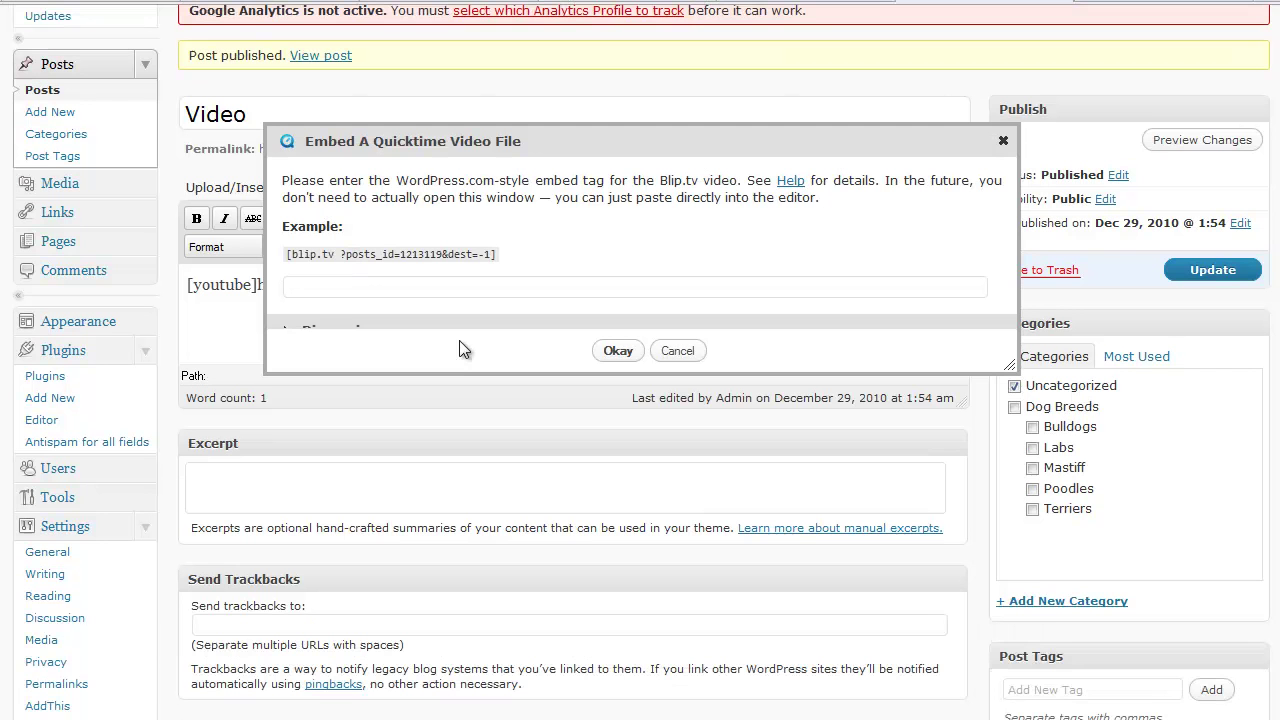
pyautogui.click(1003, 142)
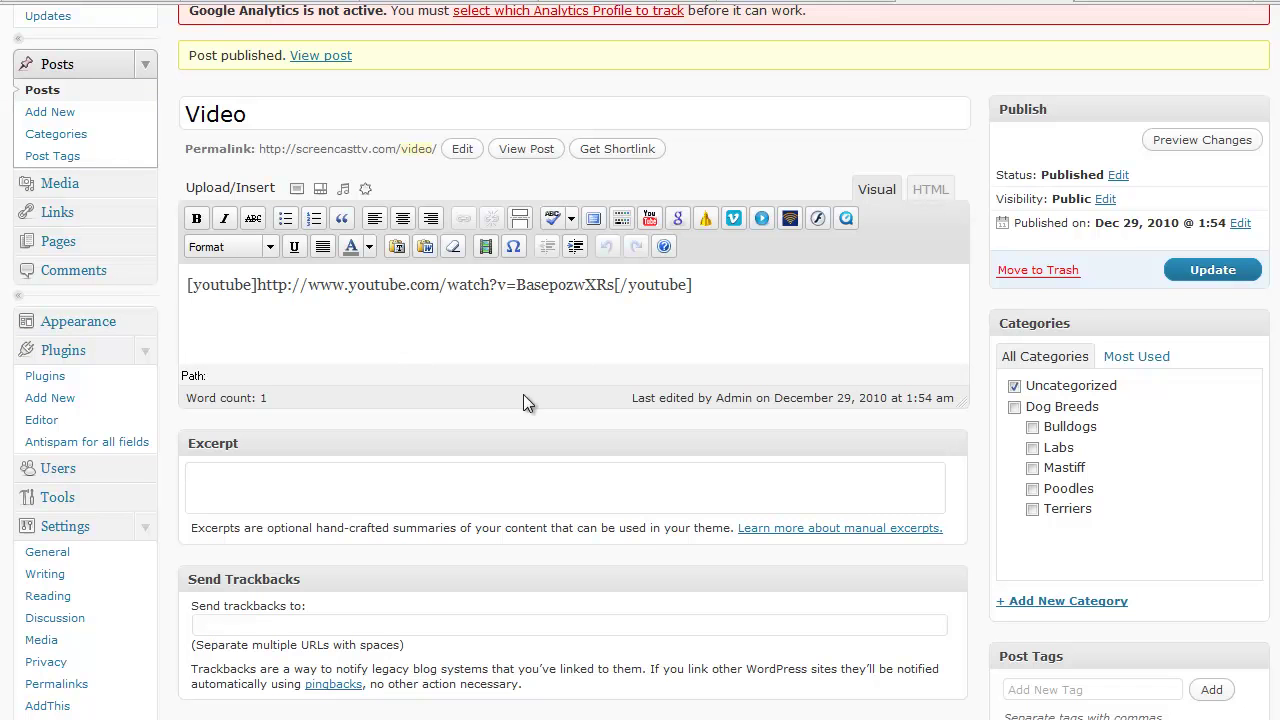
# - Open the settings of the Viper's Video Quicktags plugin and review the editor button and default size options per media type
pyautogui.scroll(-3, 480, 440)
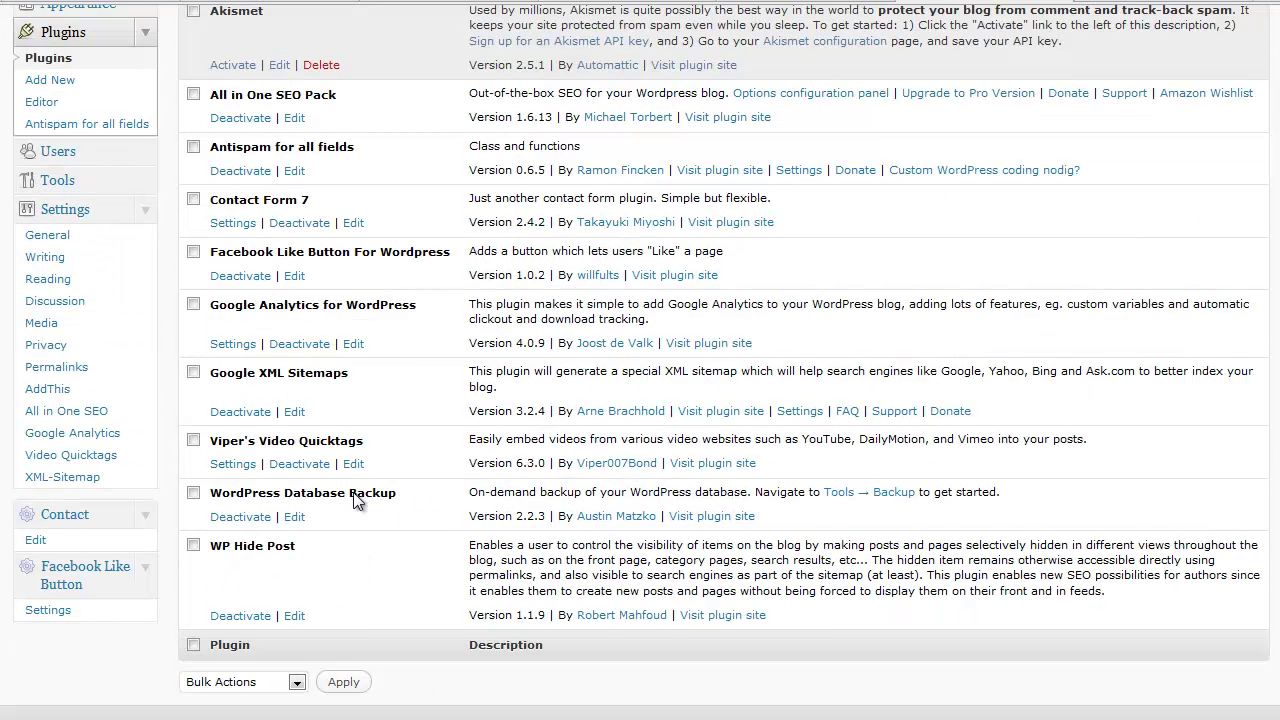
pyautogui.click(222, 466)
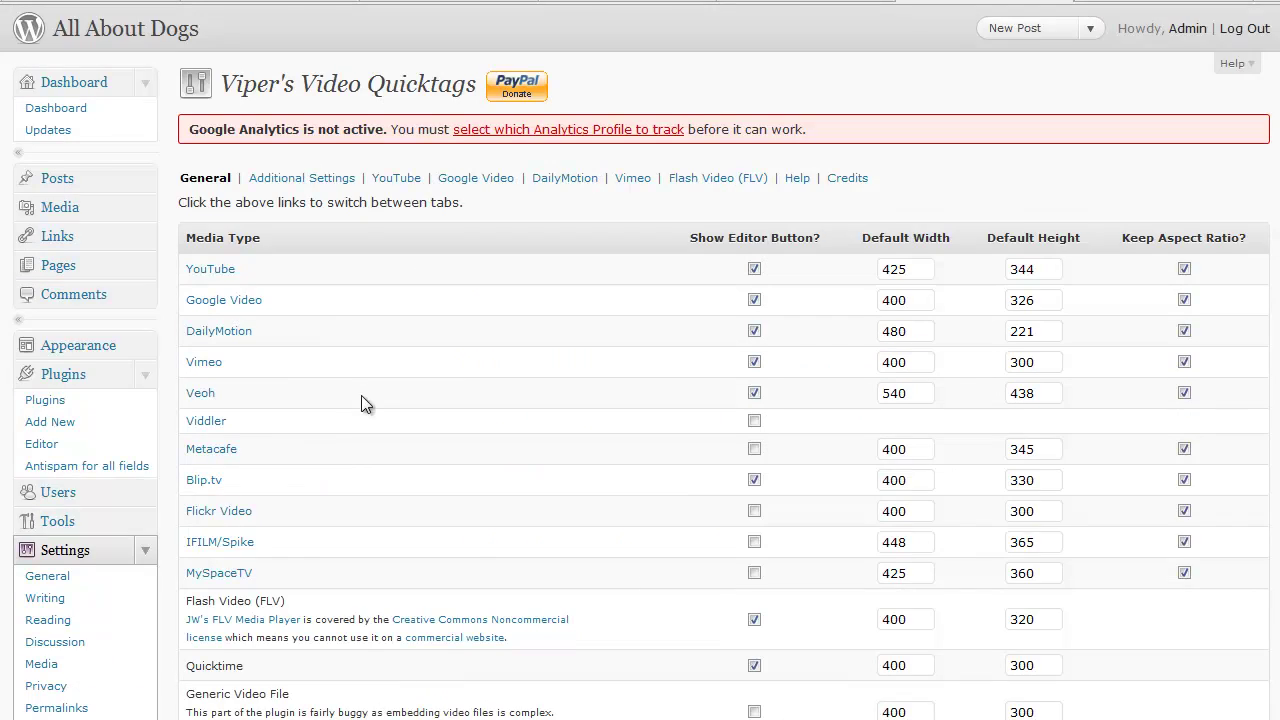
pyautogui.scroll(-2, 357, 406)
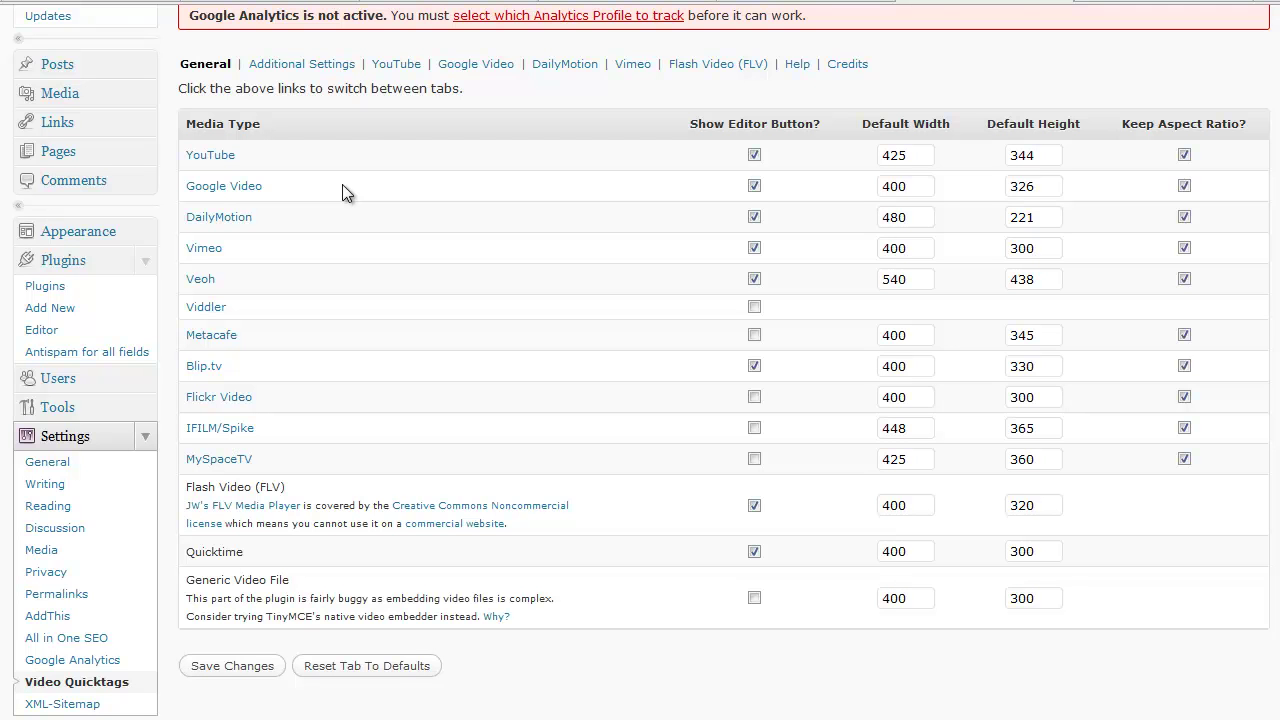
pyautogui.scroll(-2, 342, 186)
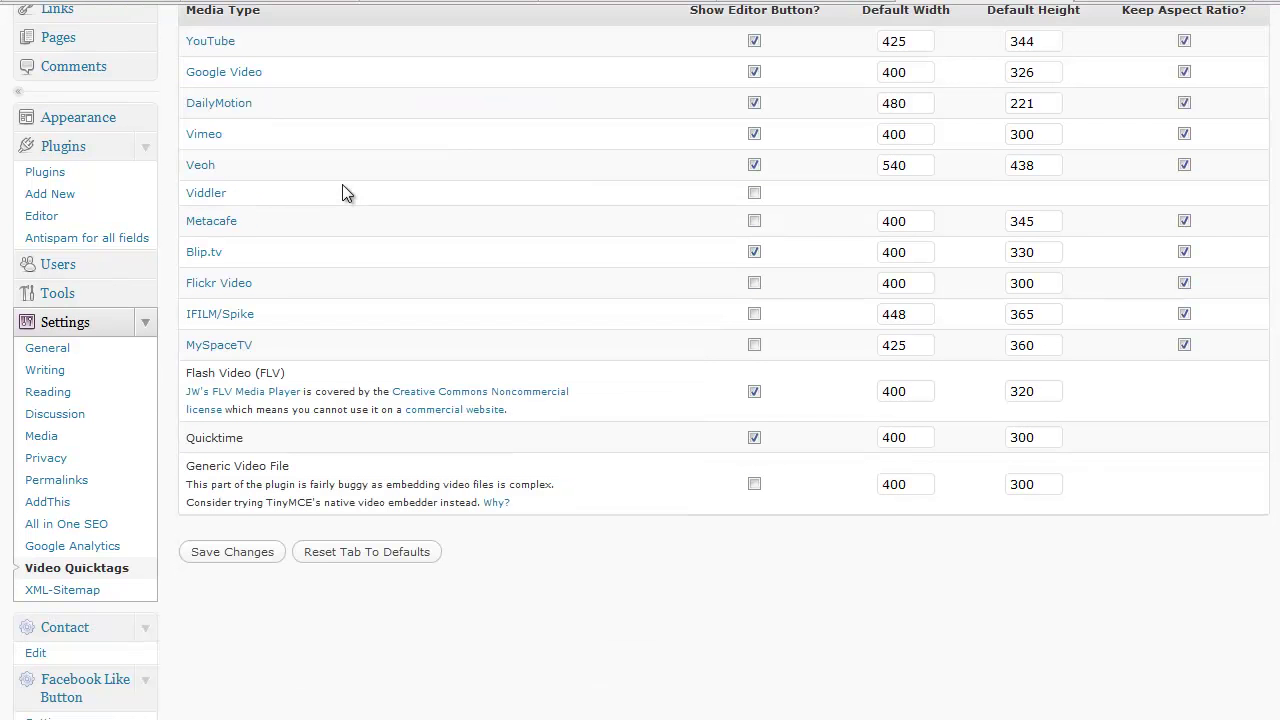
pyautogui.scroll(4, 342, 193)
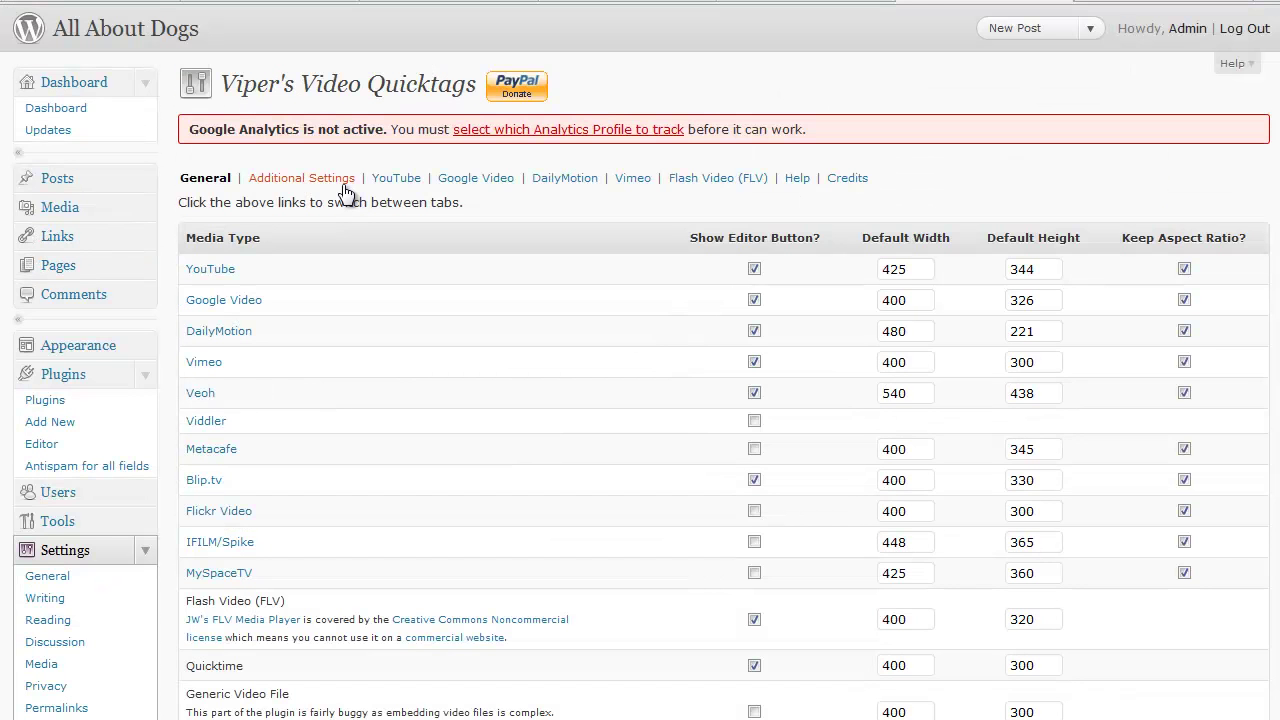
# - Locate WordPress Database Backup among the installed plugins and open its Backup page
pyautogui.click(90, 376)
pyautogui.scroll(-4, 399, 375)
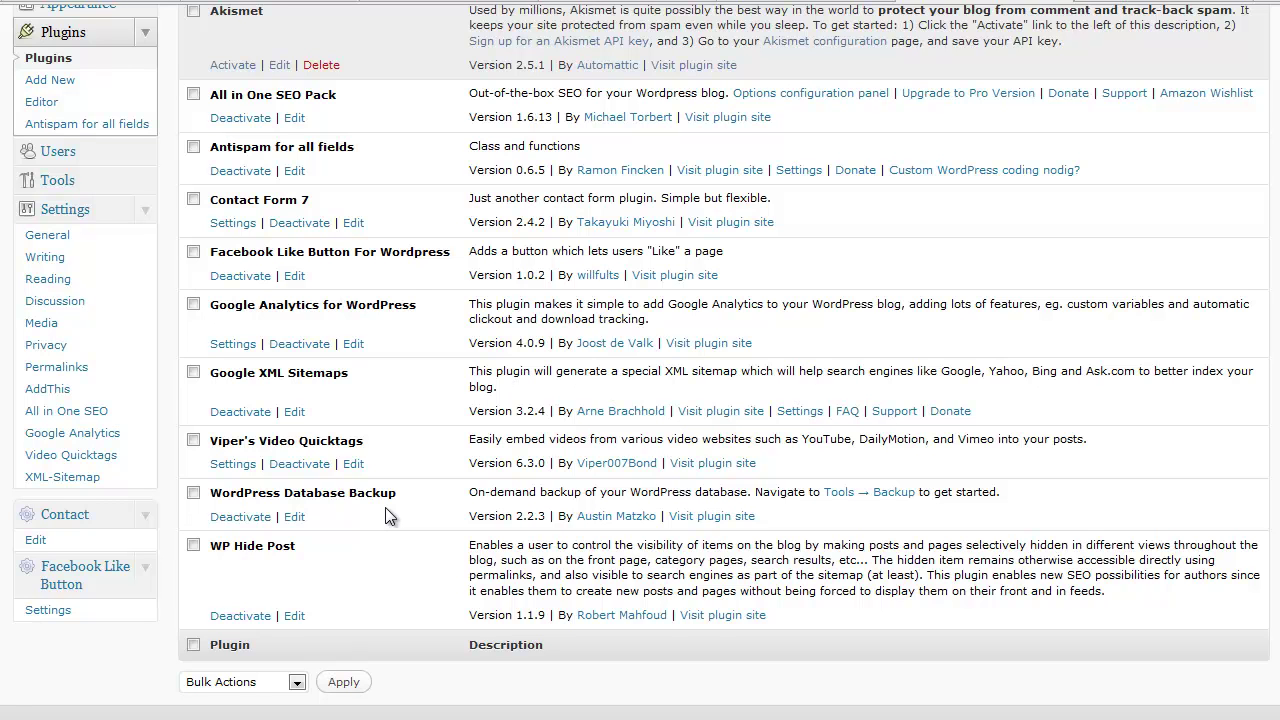
pyautogui.click(149, 178)
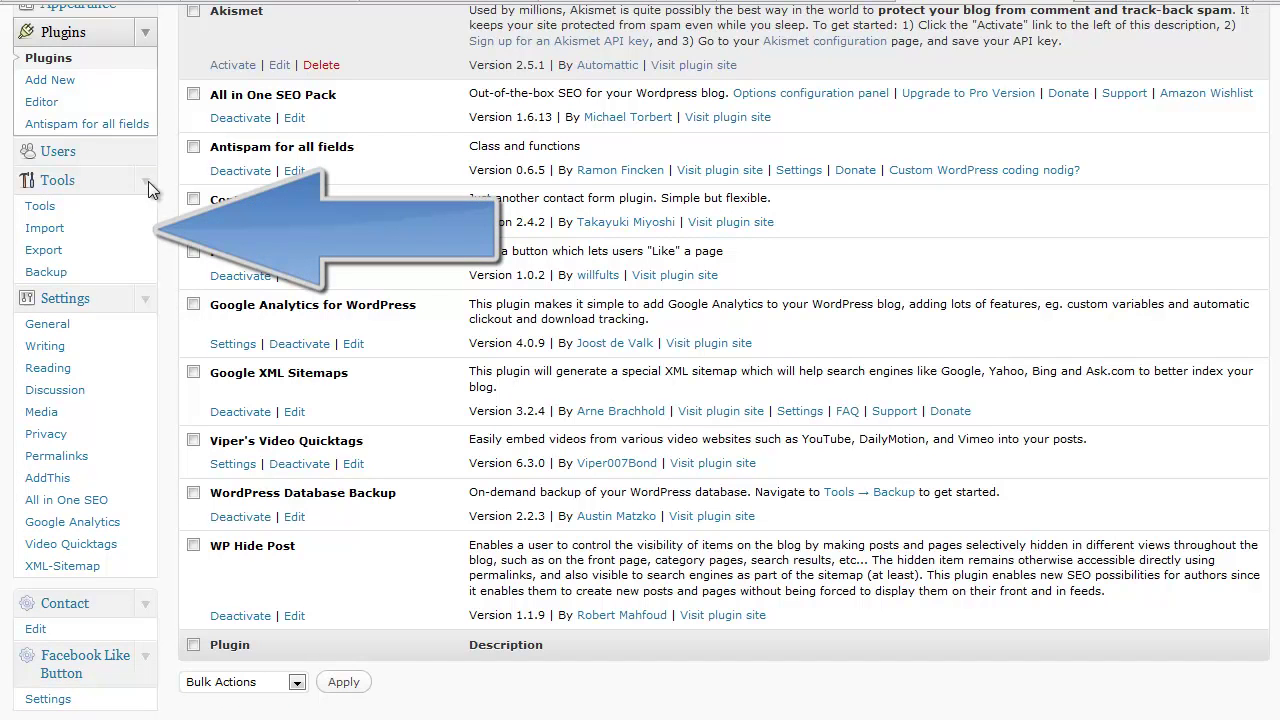
pyautogui.click(46, 272)
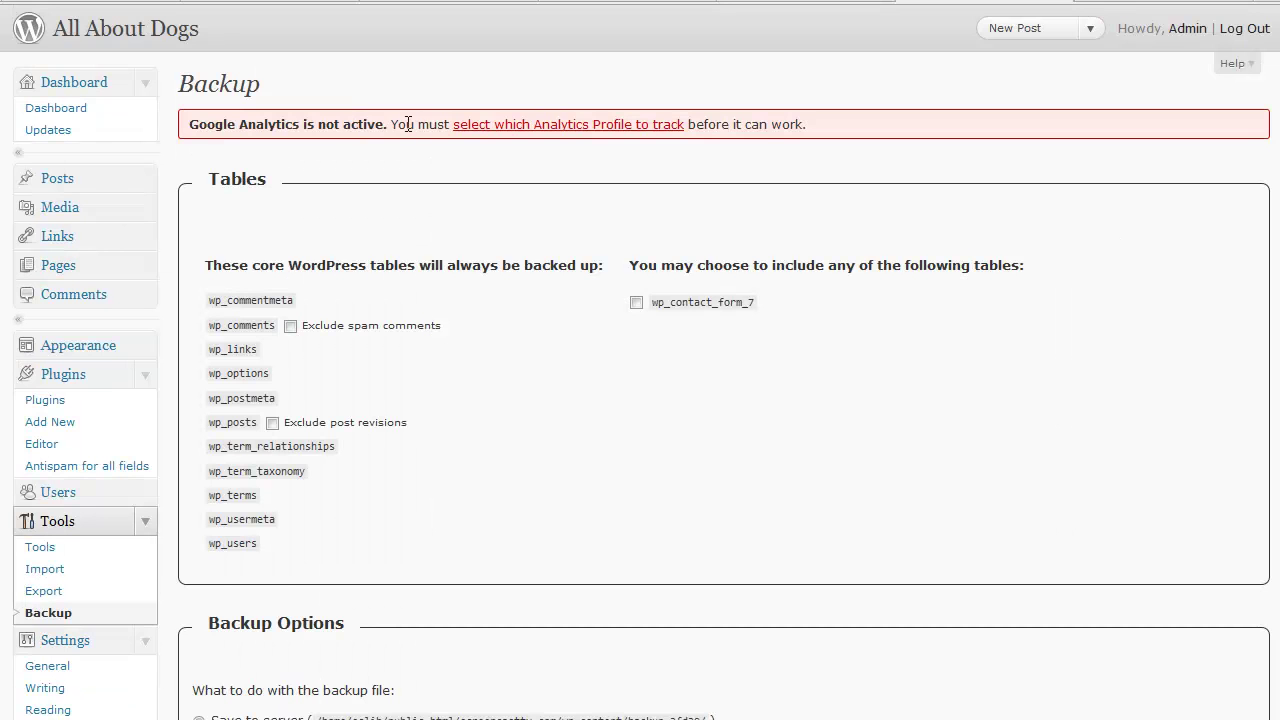
# - Include the wp_contact_form_7 table in the backup and exclude spam comments from wp_comments
pyautogui.scroll(-2, 636, 328)
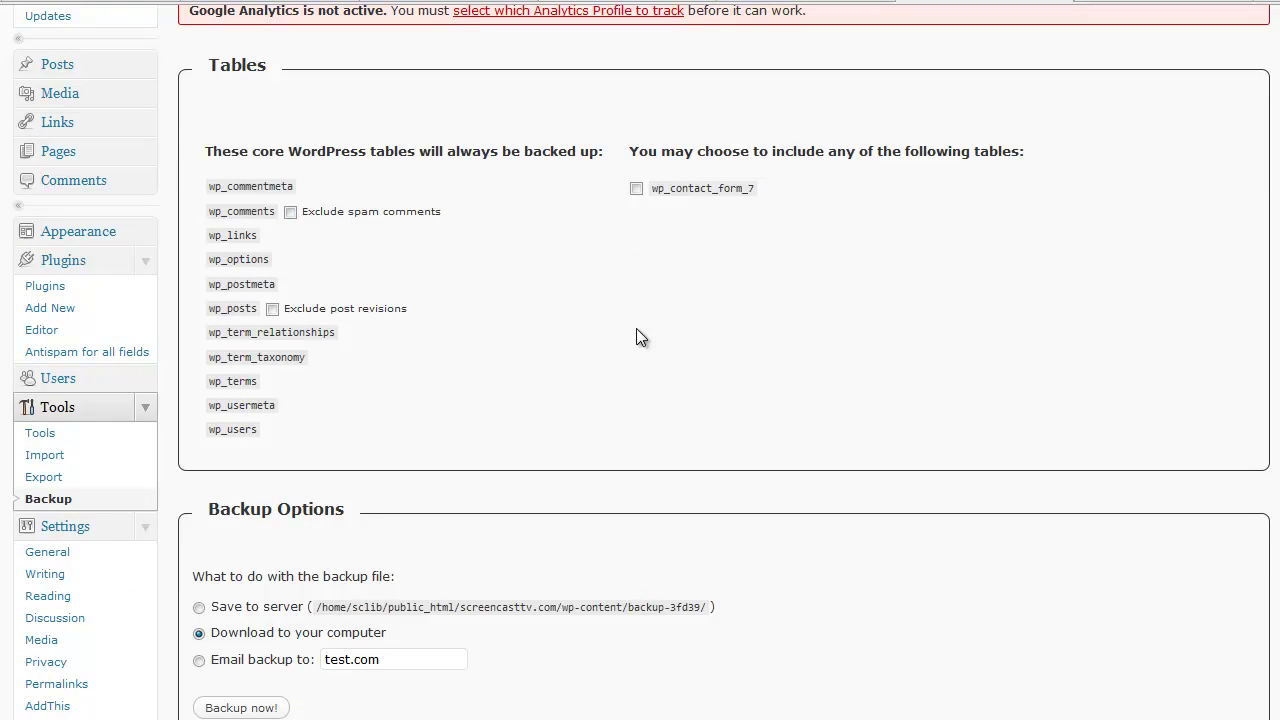
pyautogui.scroll(-6, 636, 328)
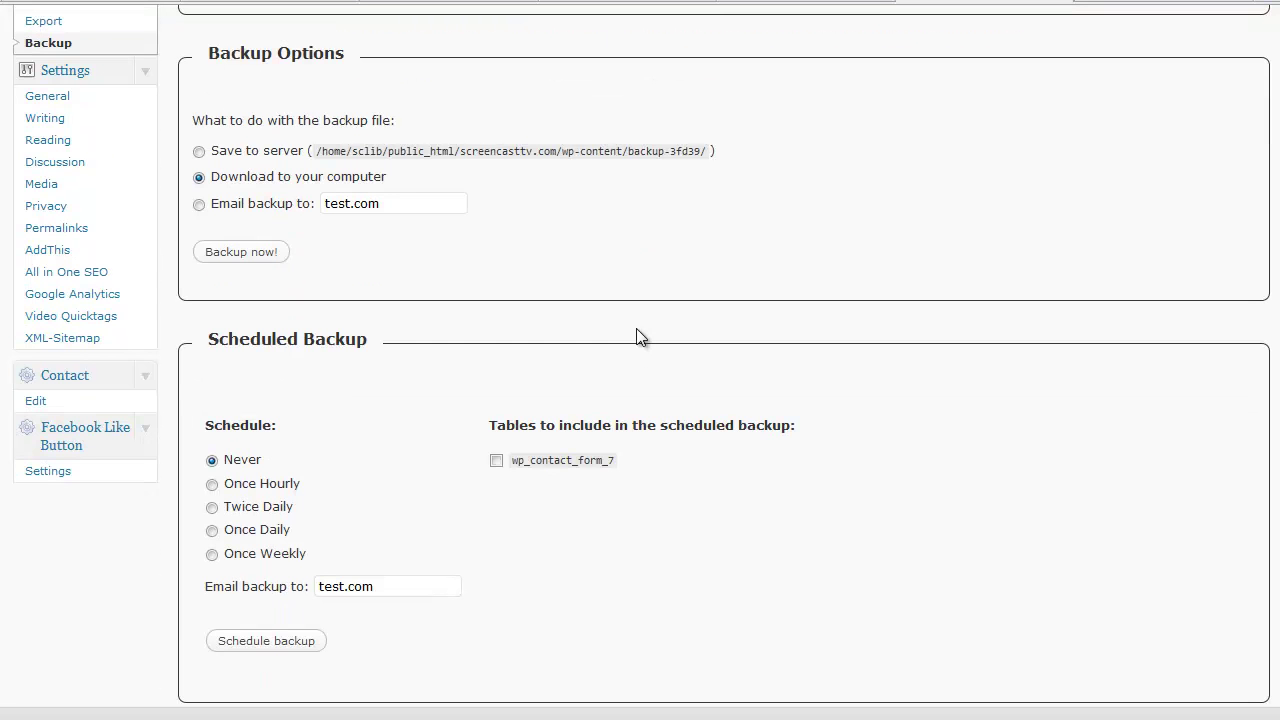
pyautogui.scroll(6, 636, 328)
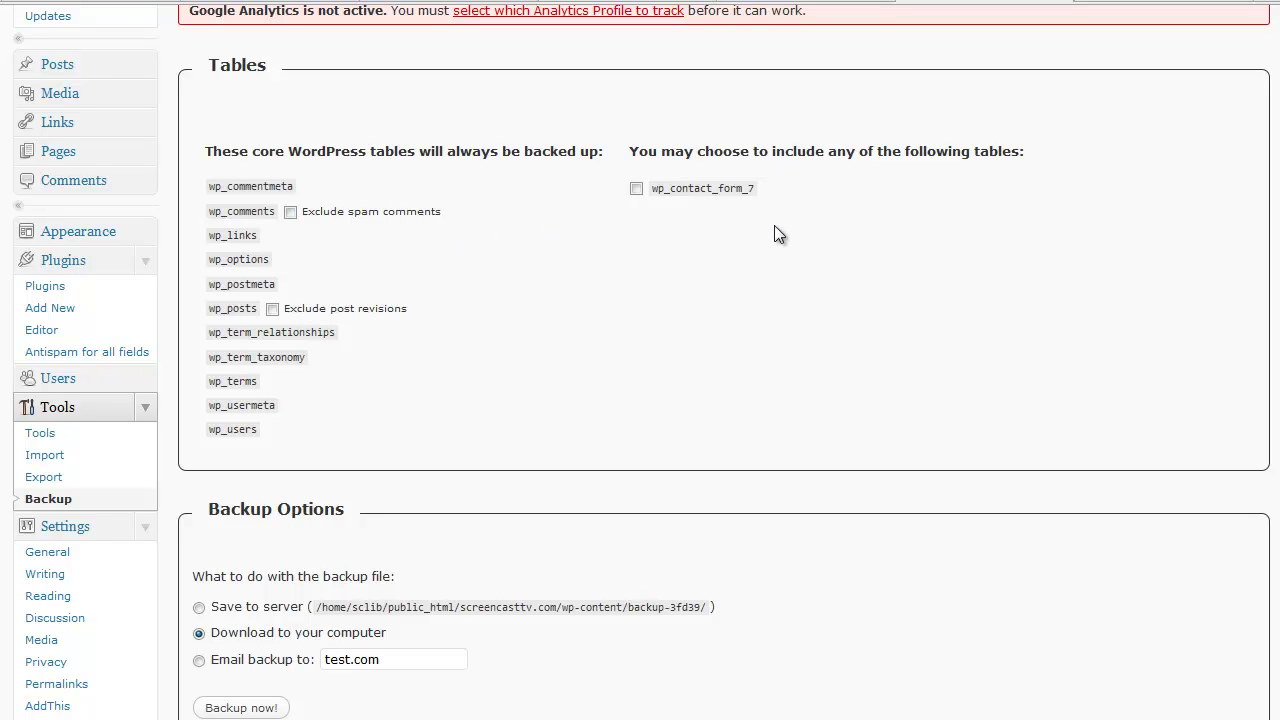
pyautogui.click(636, 189)
pyautogui.scroll(-2, 593, 331)
pyautogui.scroll(-4, 593, 333)
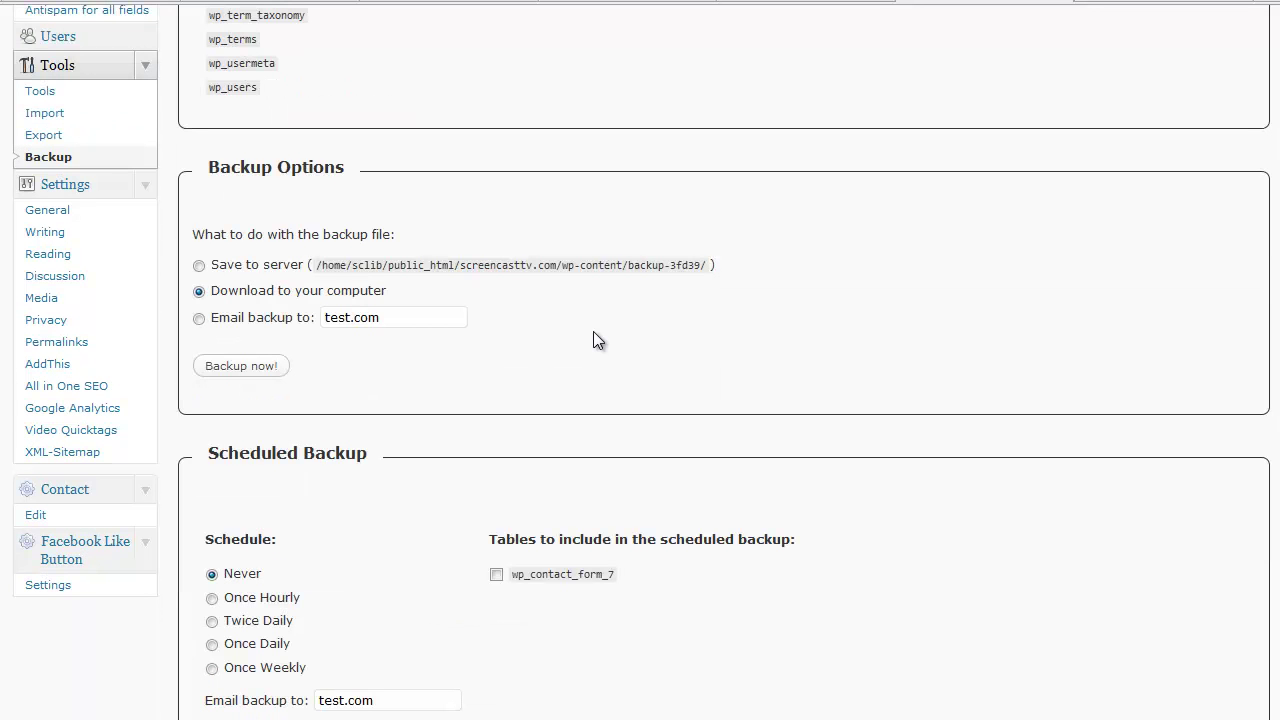
pyautogui.scroll(-2, 597, 340)
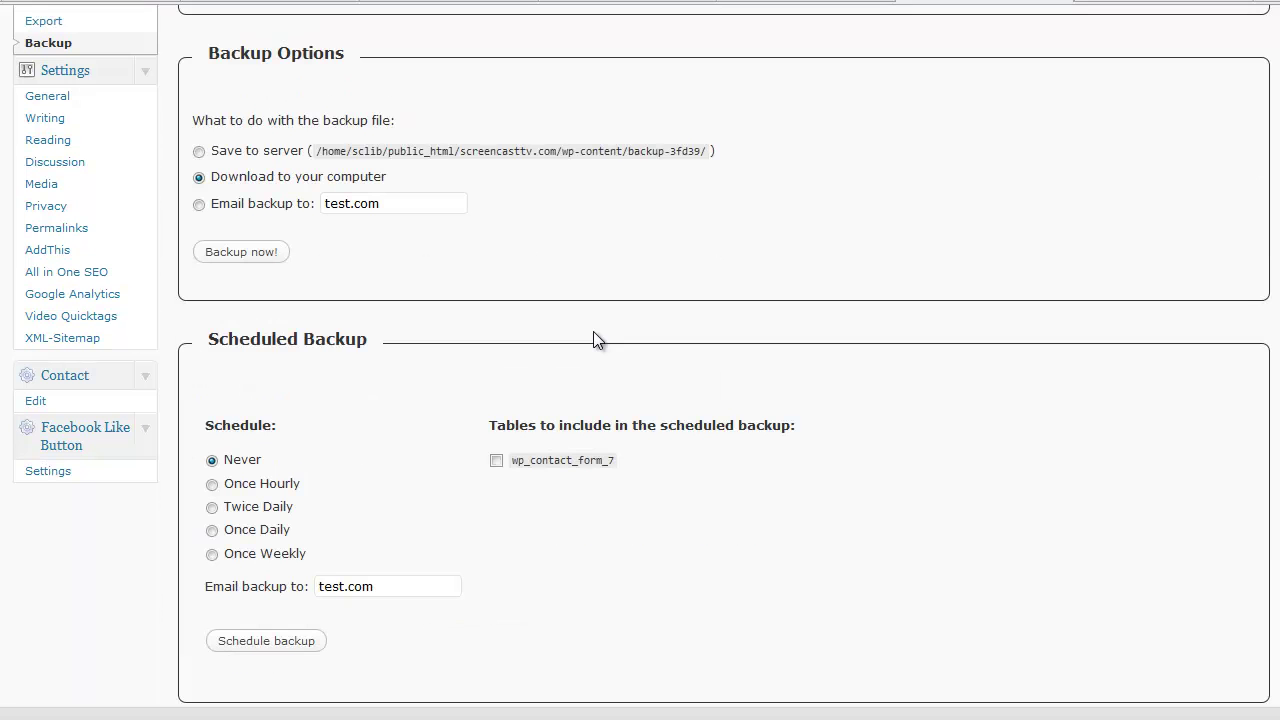
pyautogui.scroll(-1, 597, 340)
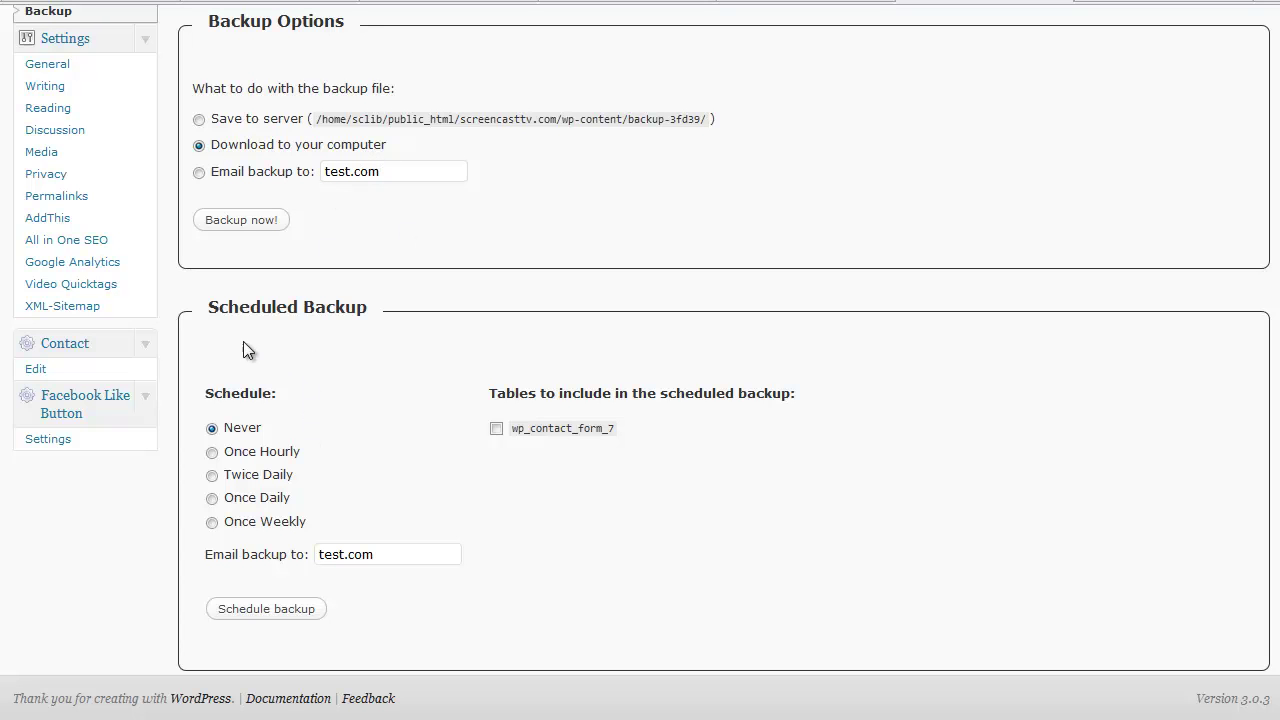
pyautogui.moveTo(222, 324); pyautogui.dragTo(388, 337)
pyautogui.moveTo(298, 423)
pyautogui.mouseDown()
pyautogui.moveTo(345, 451)
pyautogui.moveTo(304, 458)
pyautogui.mouseUp()
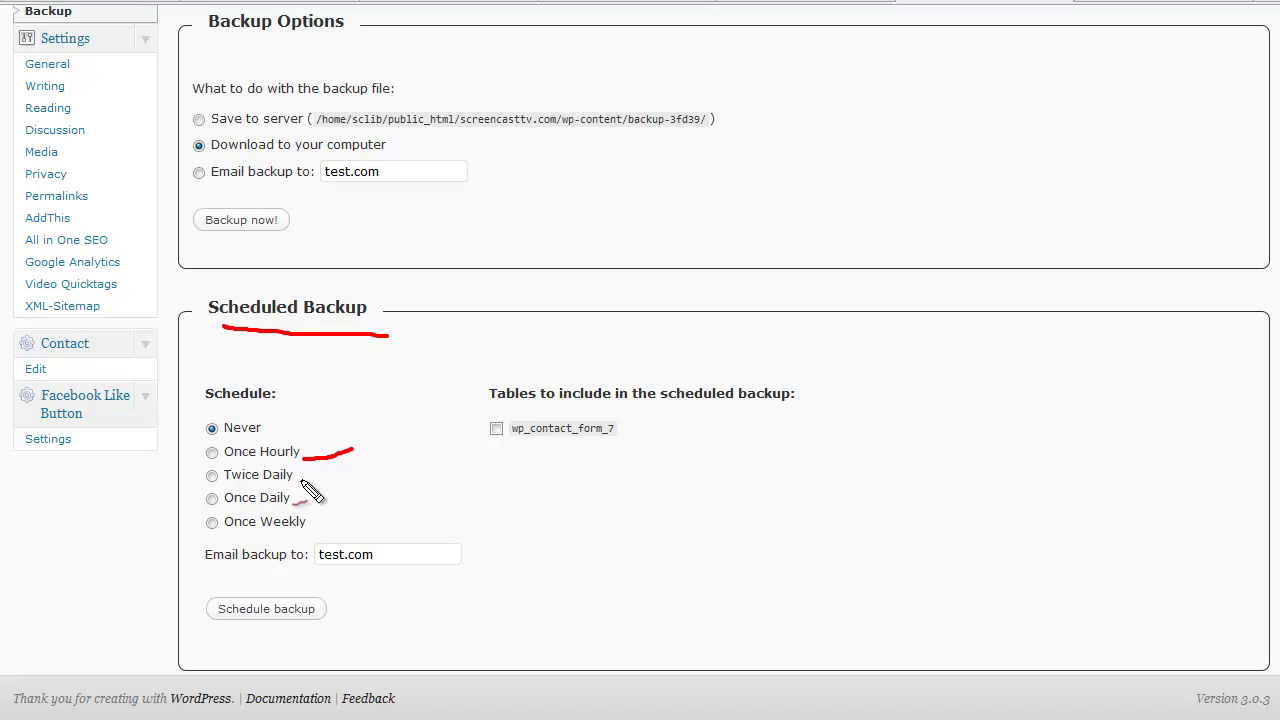
pyautogui.moveTo(350, 520); pyautogui.dragTo(293, 524)
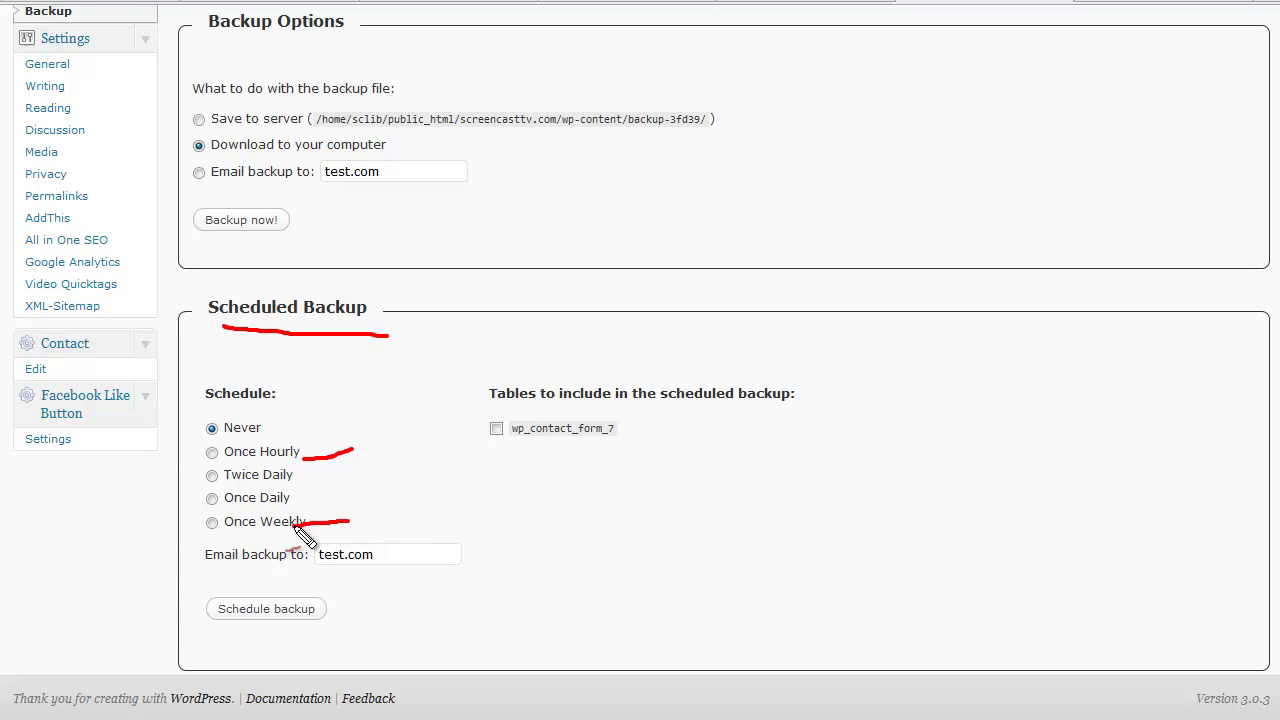
pyautogui.press('Escape')
# - Set the scheduled backup to Once Weekly, include the wp_contact_form_7 table, and enter the recipient's e-mail address
pyautogui.click(212, 522)
pyautogui.click(497, 429)
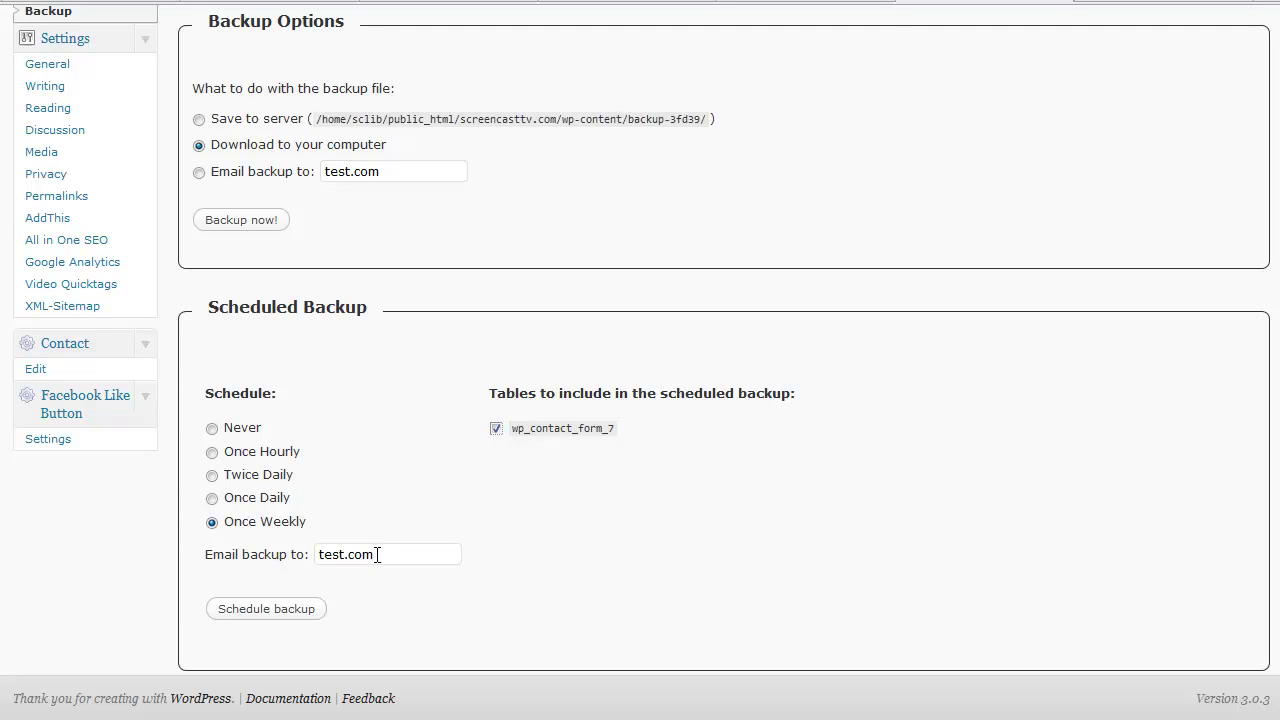
pyautogui.moveTo(376, 554); pyautogui.dragTo(296, 554)
pyautogui.write('test@test.com')
# - Review the selected backup tables, backup options and weekly schedule, and return to the installed plugins list
pyautogui.scroll(6, 373, 546)
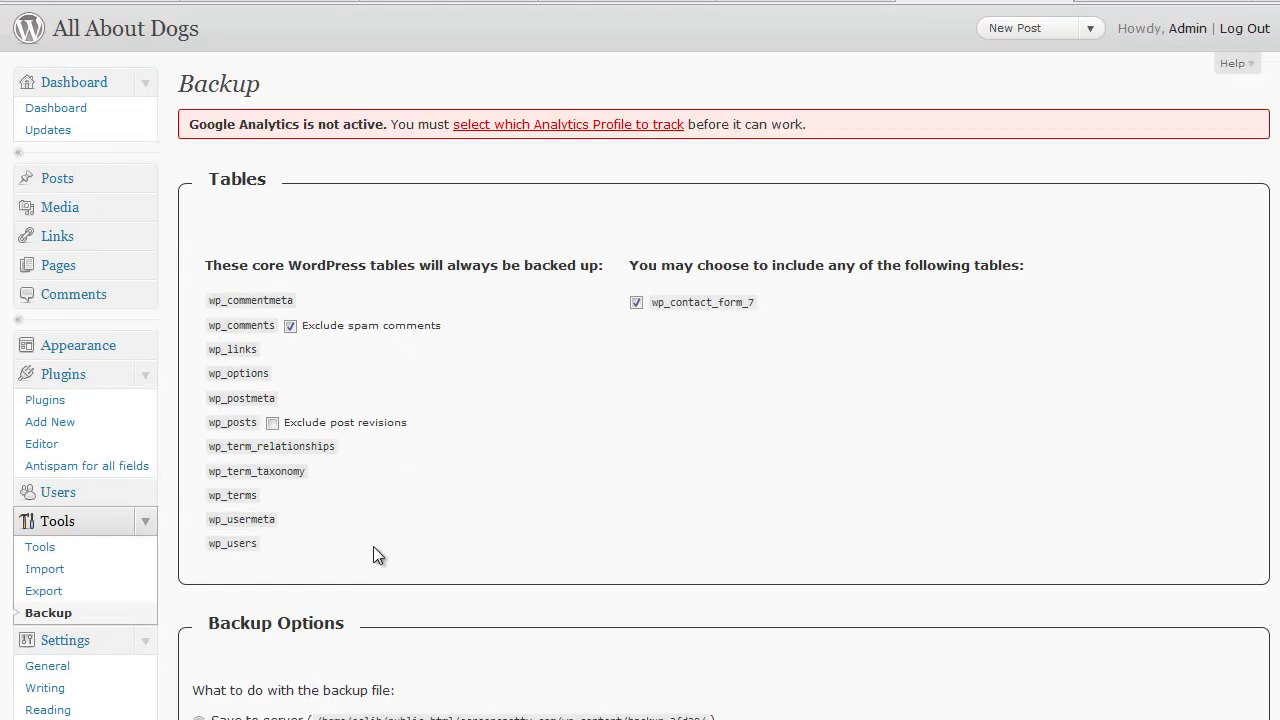
pyautogui.scroll(-6, 373, 546)
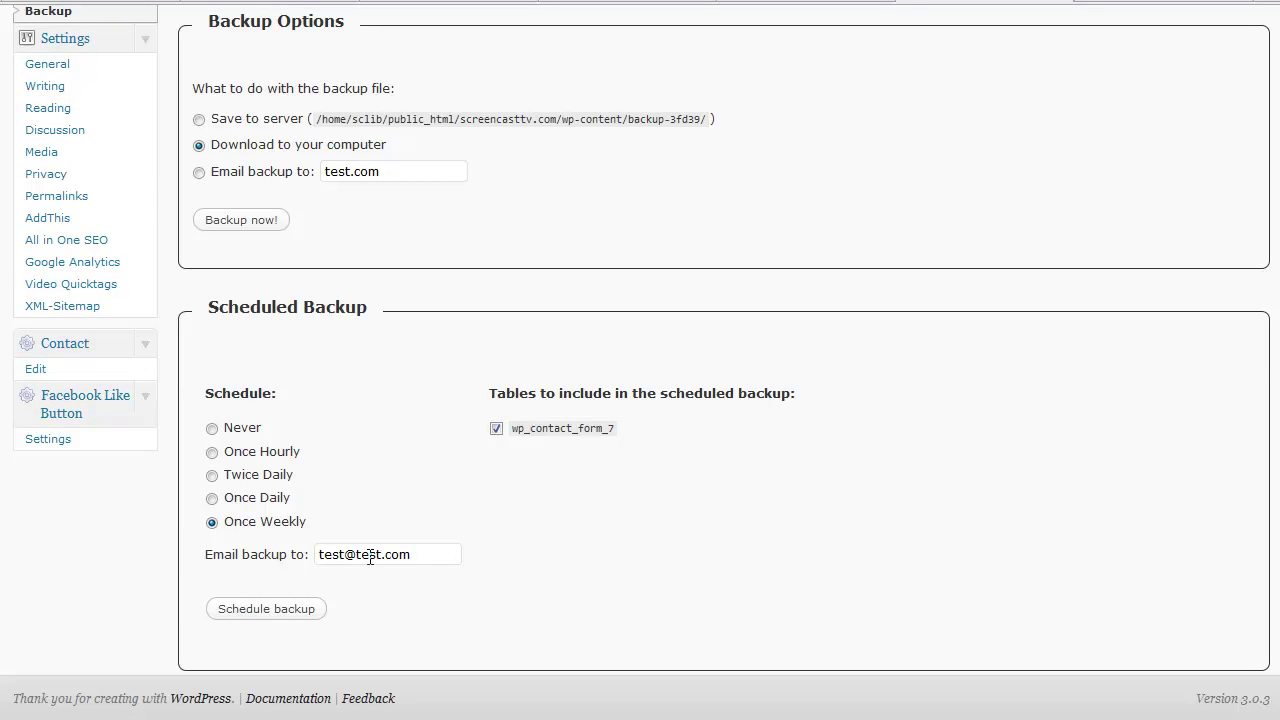
pyautogui.scroll(3, 370, 557)
pyautogui.scroll(1, 368, 565)
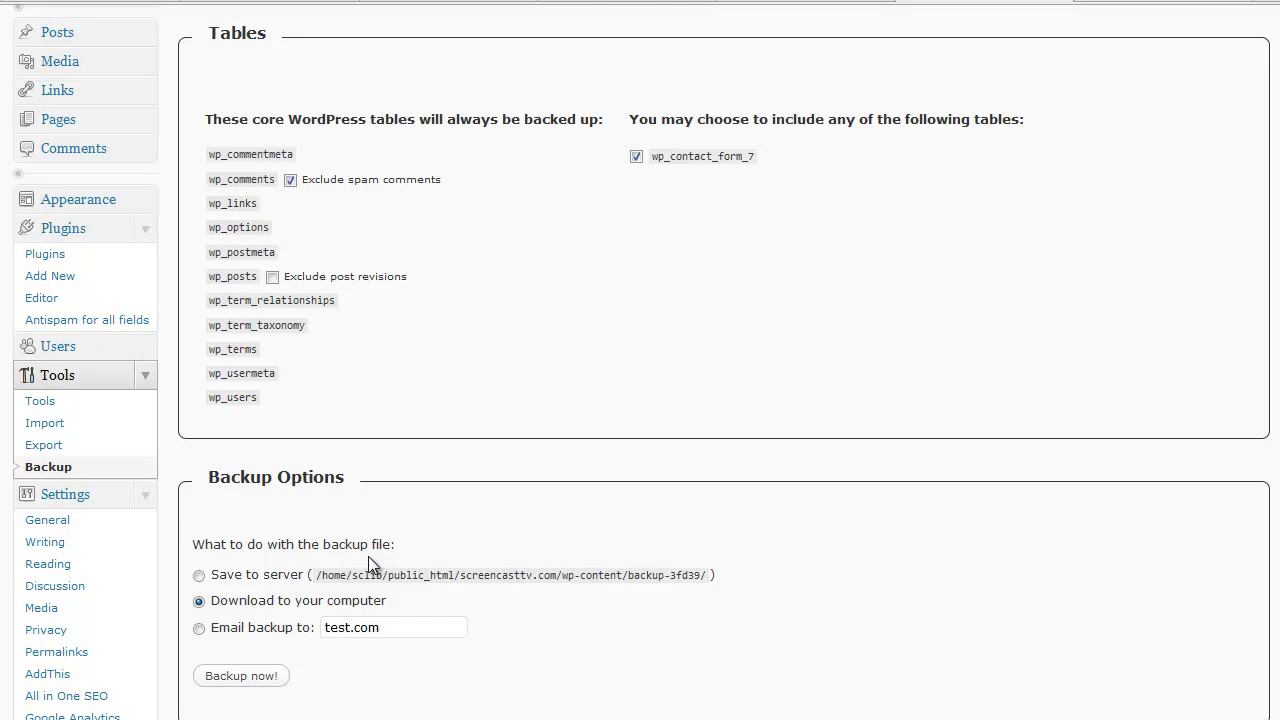
pyautogui.scroll(-4, 368, 556)
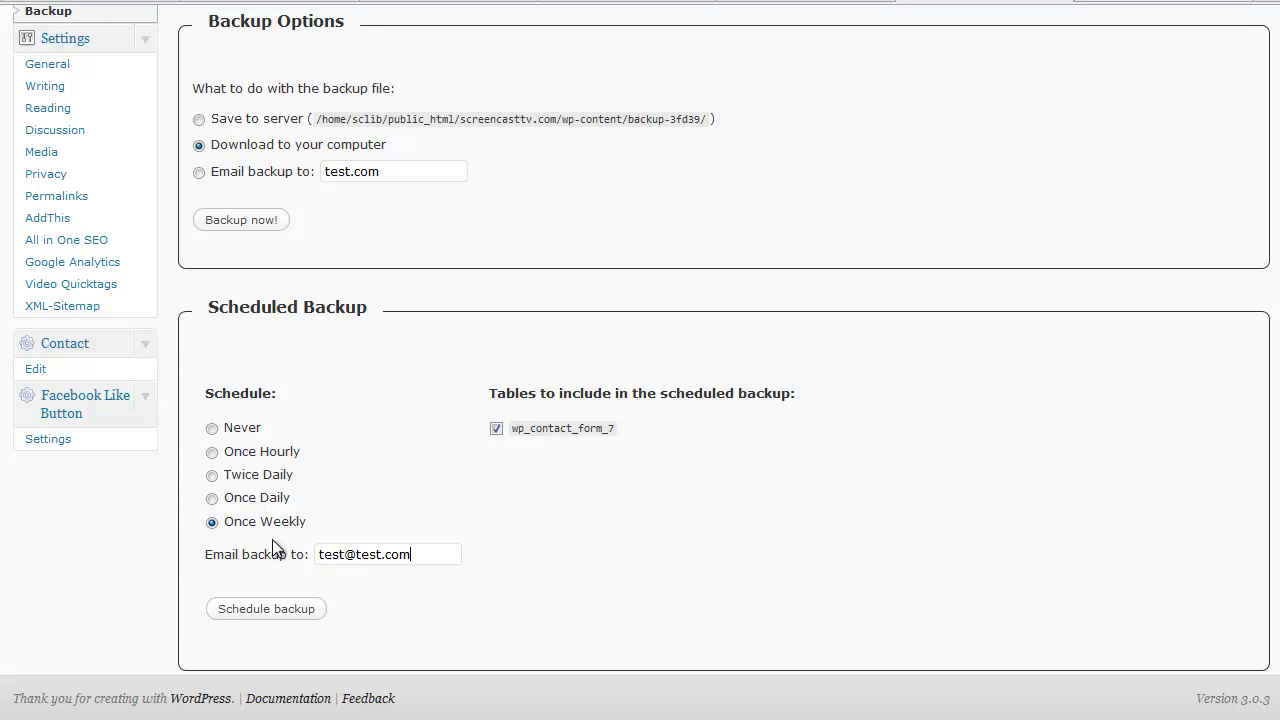
pyautogui.scroll(3, 272, 540)
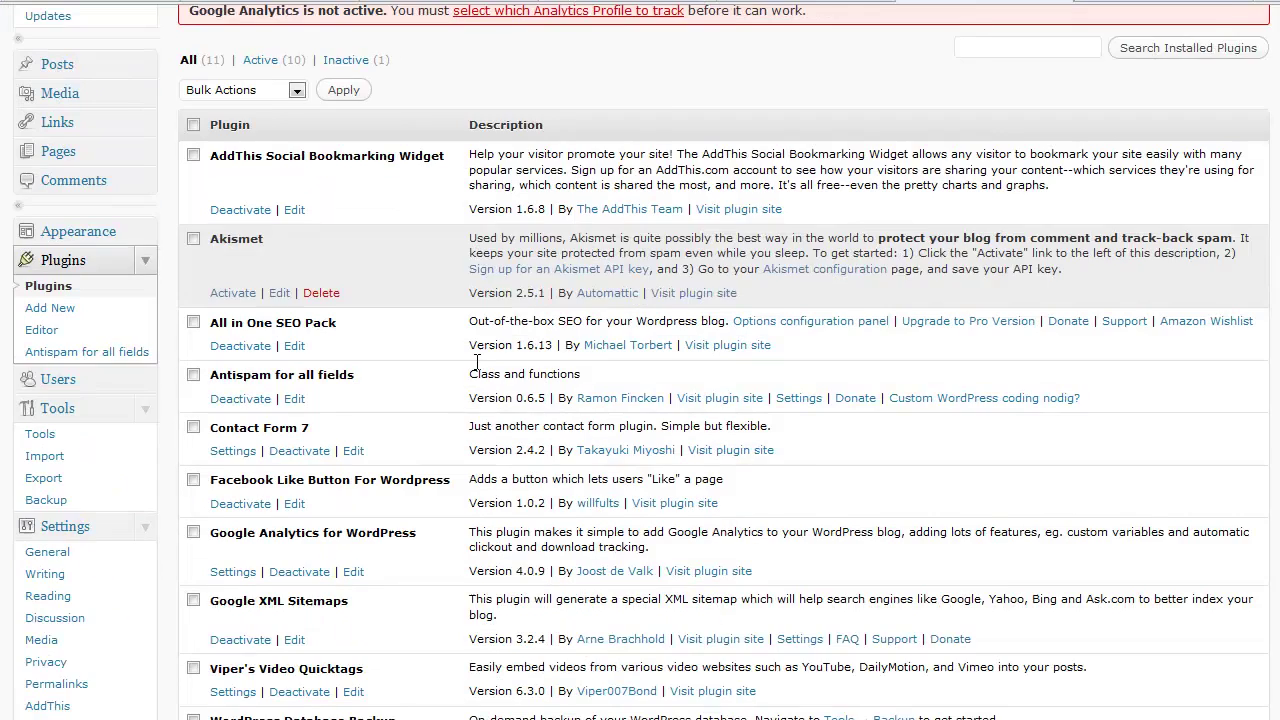
# - Create a new post titled "Bulldogs not home" in the Bulldogs category with the body text "not on the home page"
pyautogui.scroll(-3, 480, 400)
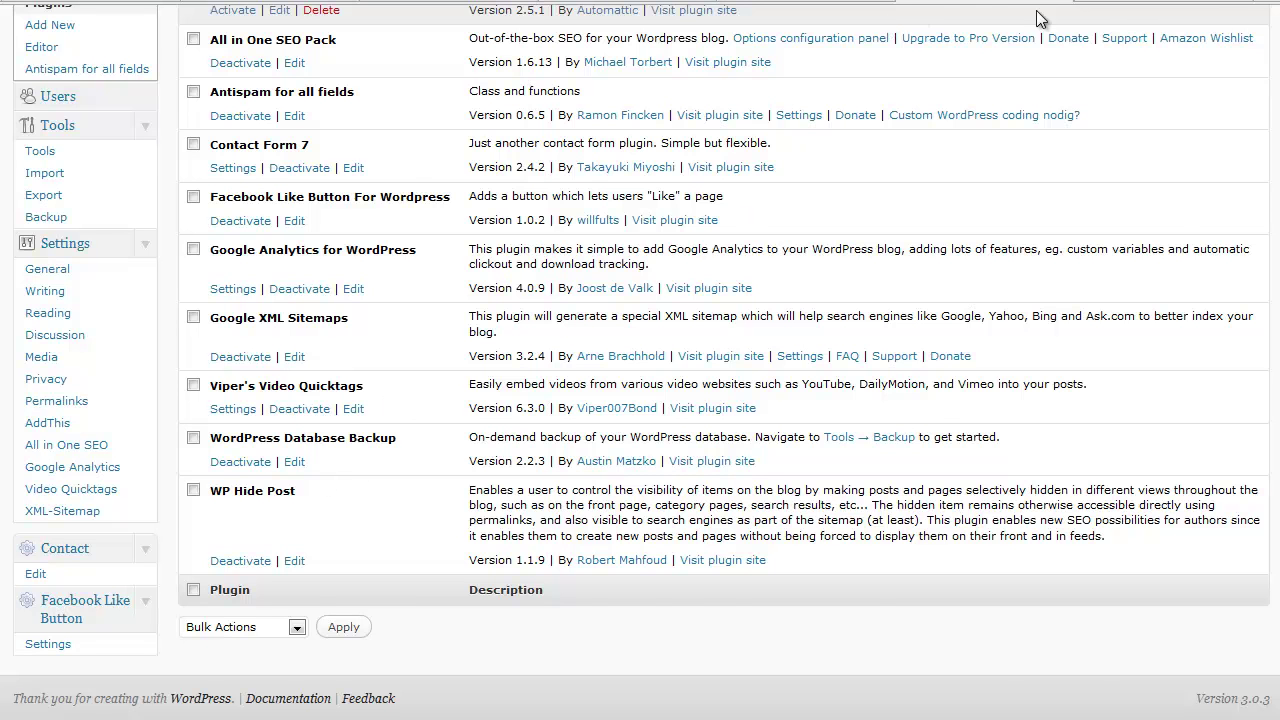
pyautogui.scroll(5, 917, 181)
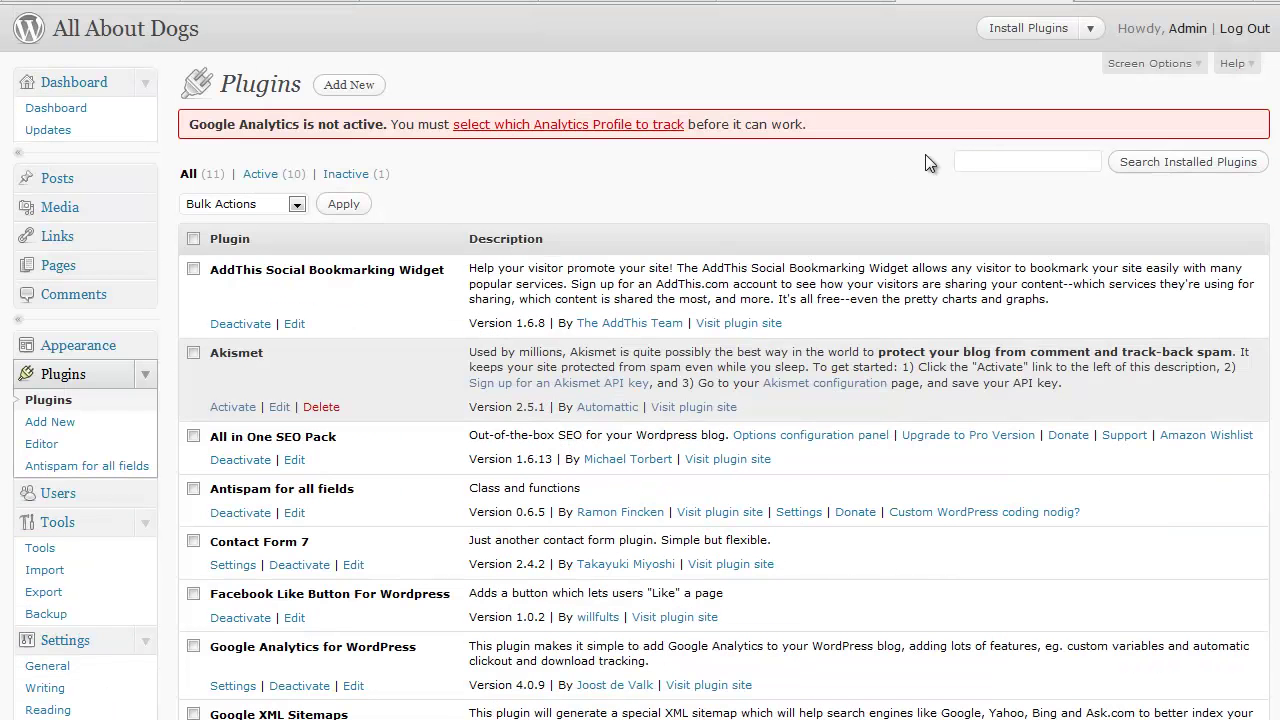
pyautogui.click(62, 182)
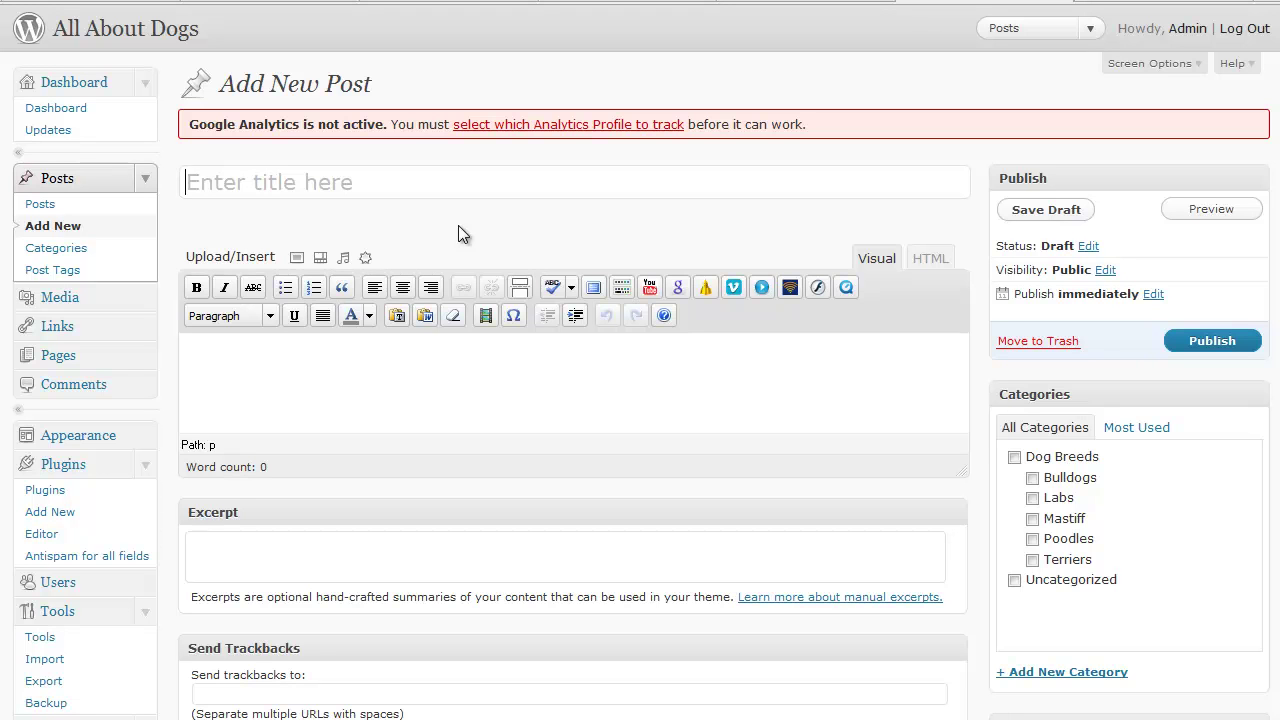
pyautogui.click(1032, 478)
pyautogui.click(460, 193)
pyautogui.write('Bul')
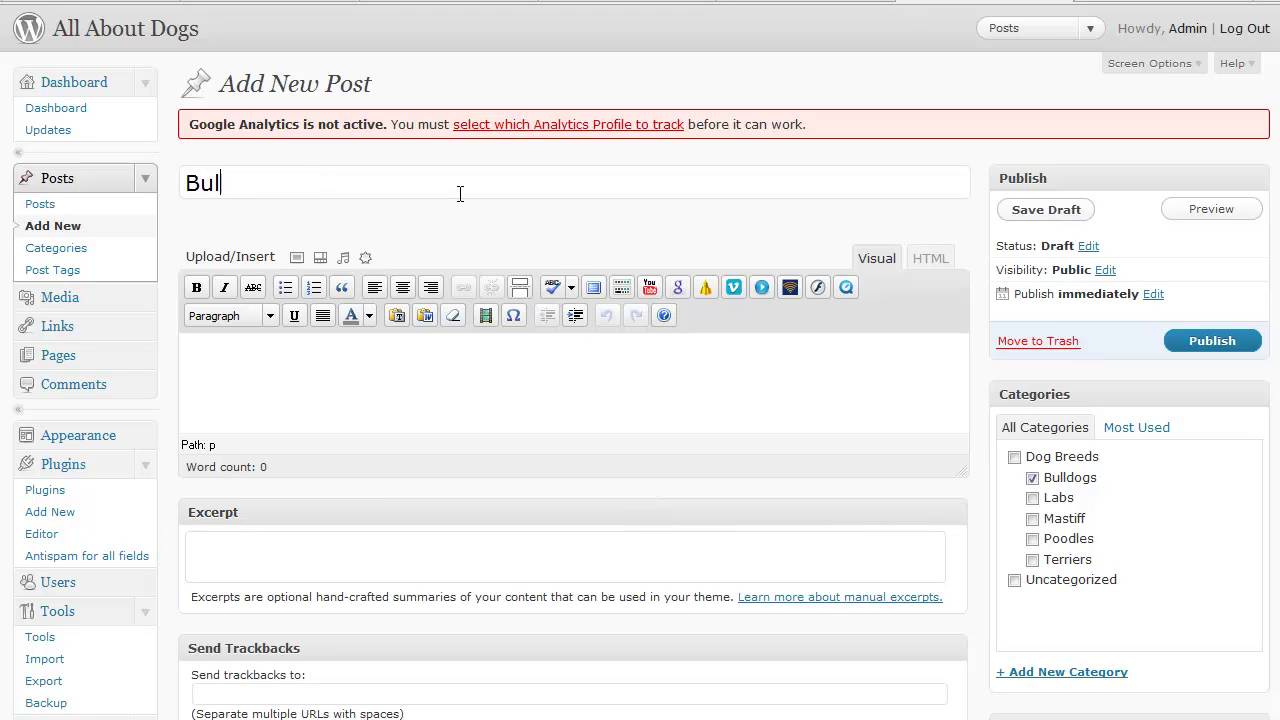
pyautogui.write('ldogs not home')
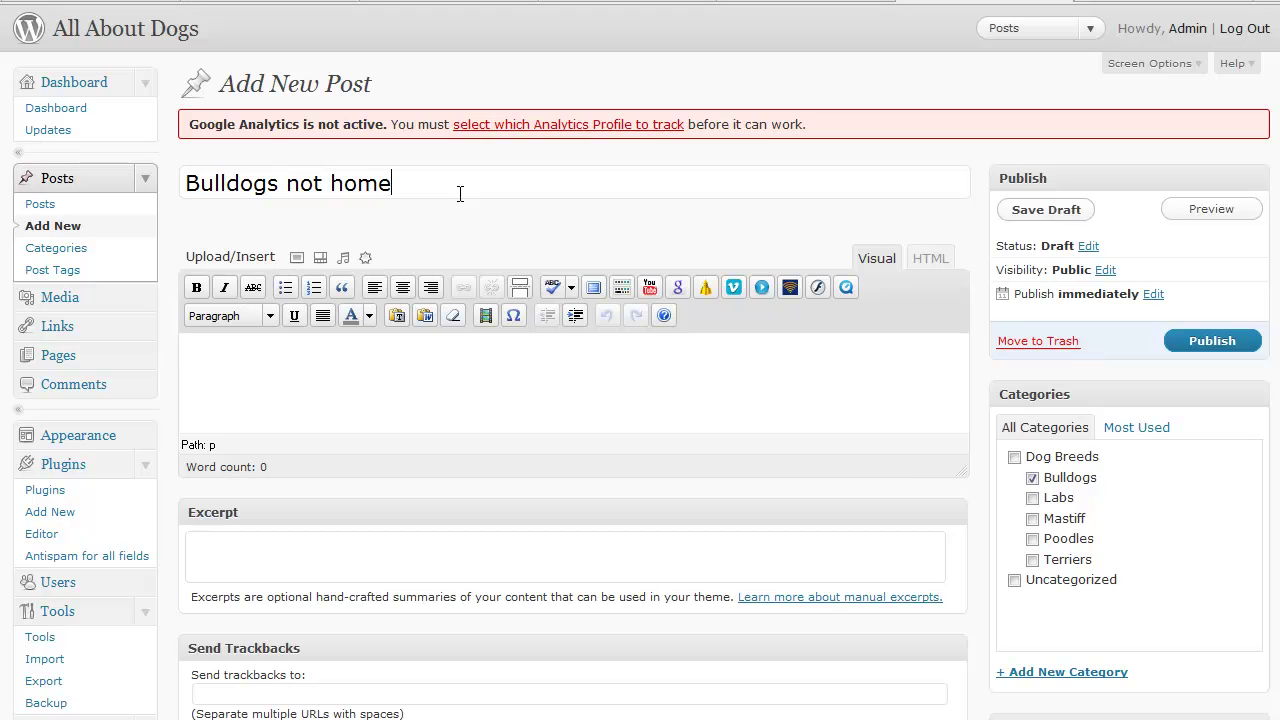
pyautogui.press('Tab')
pyautogui.write('not on the home pag')
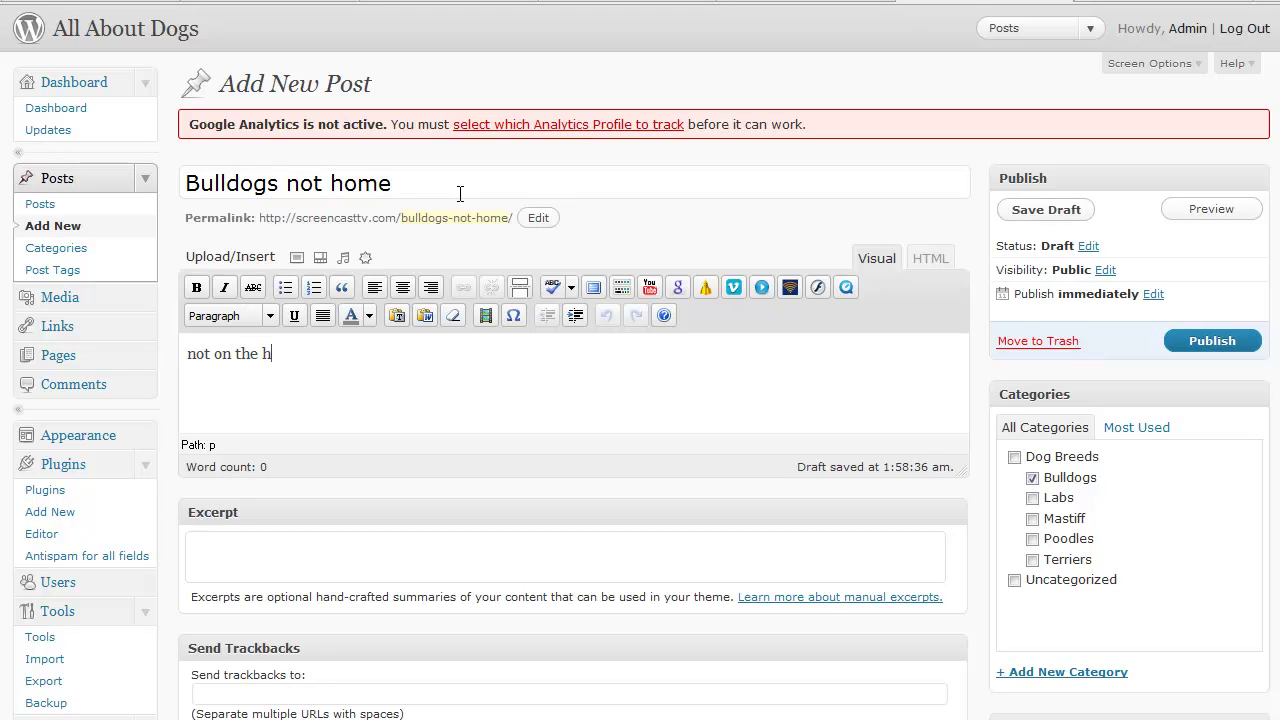
pyautogui.write('e')
# - Set the post's visibility to Hide on the front page and publish the post
pyautogui.scroll(-2, 493, 378)
pyautogui.scroll(-1, 493, 378)
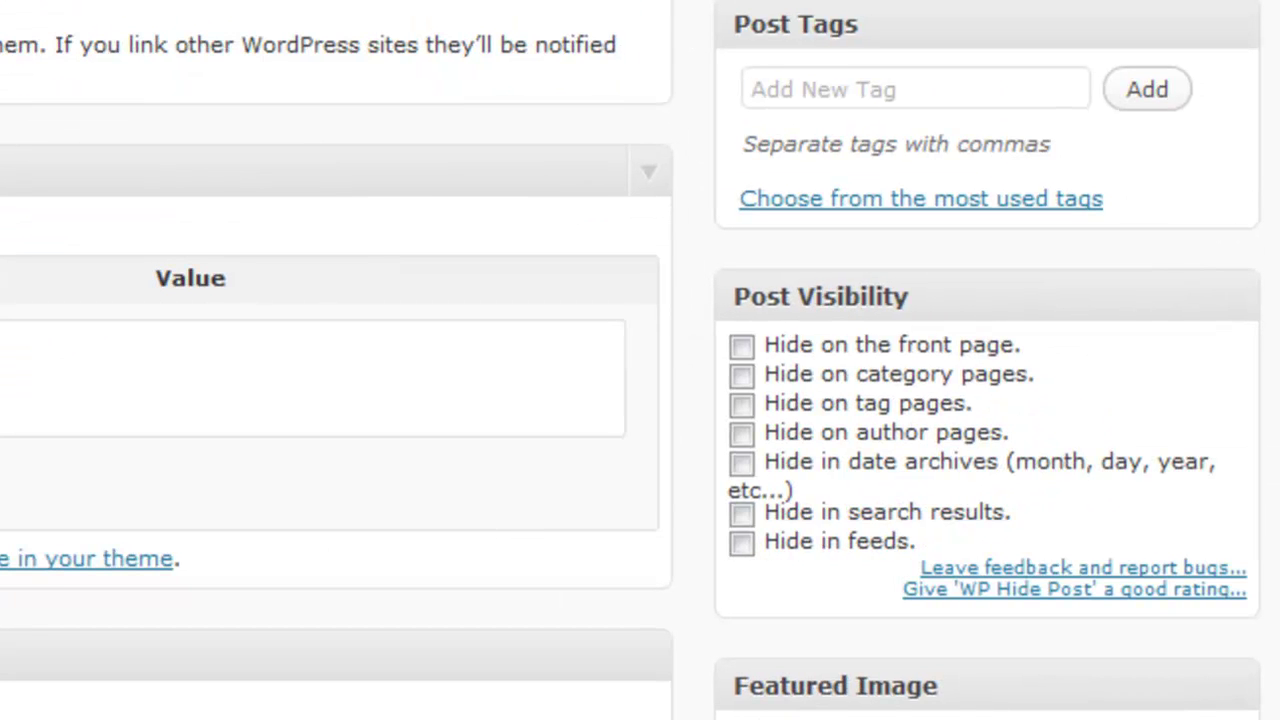
pyautogui.moveTo(915, 258)
pyautogui.mouseDown()
pyautogui.moveTo(837, 266)
pyautogui.moveTo(669, 480)
pyautogui.moveTo(925, 652)
pyautogui.moveTo(1245, 650)
pyautogui.moveTo(1155, 322)
pyautogui.moveTo(860, 248)
pyautogui.moveTo(770, 285)
pyautogui.mouseUp()
pyautogui.moveTo(737, 343)
pyautogui.mouseDown()
pyautogui.moveTo(752, 355)
pyautogui.moveTo(988, 238)
pyautogui.mouseUp()
pyautogui.press('Escape')
pyautogui.click(741, 347)
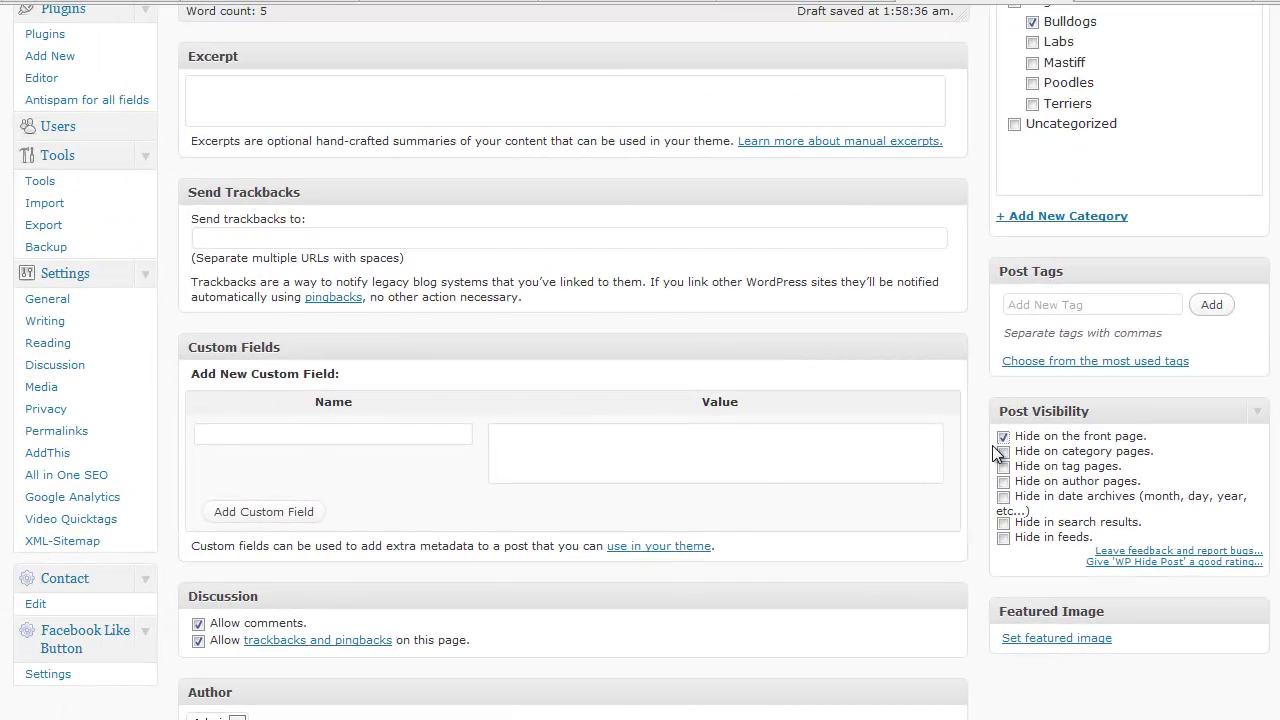
pyautogui.scroll(3, 943, 469)
pyautogui.scroll(3, 945, 470)
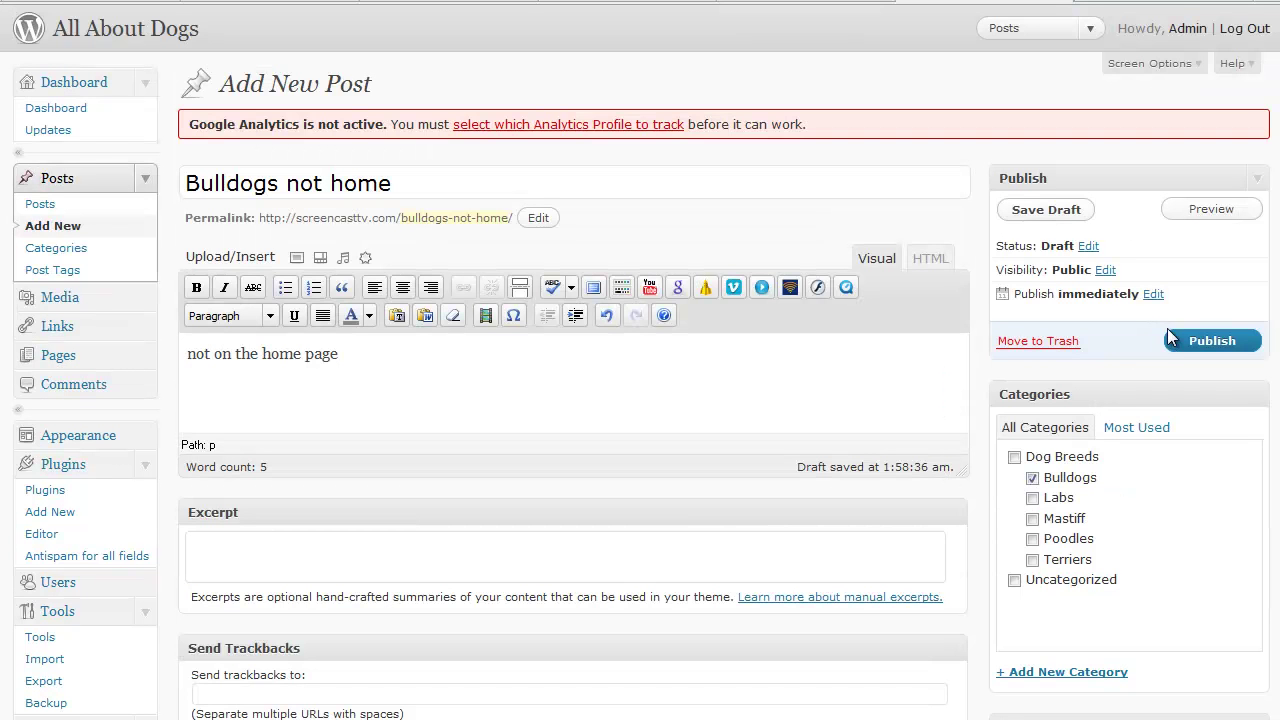
pyautogui.click(1198, 341)
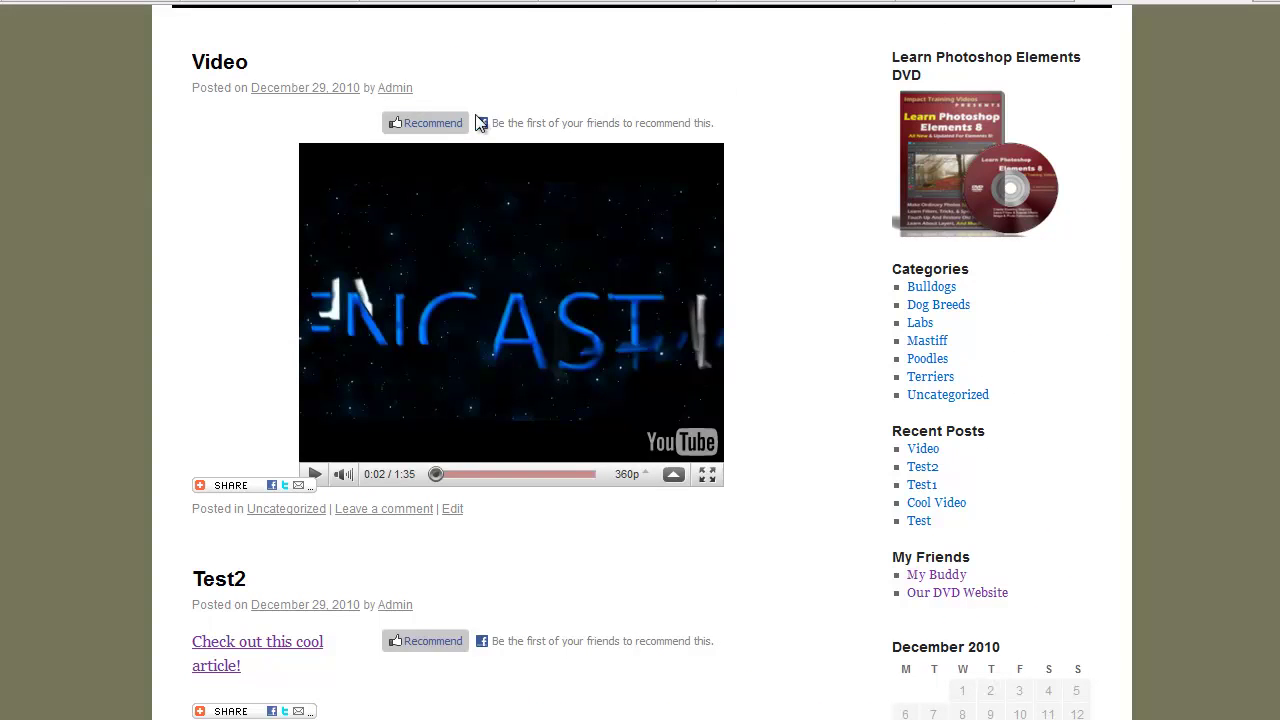
# - Check the blog's refreshed home page and the Bulldogs category archive for the new post, and return to the home page
pyautogui.scroll(5, 315, 178)
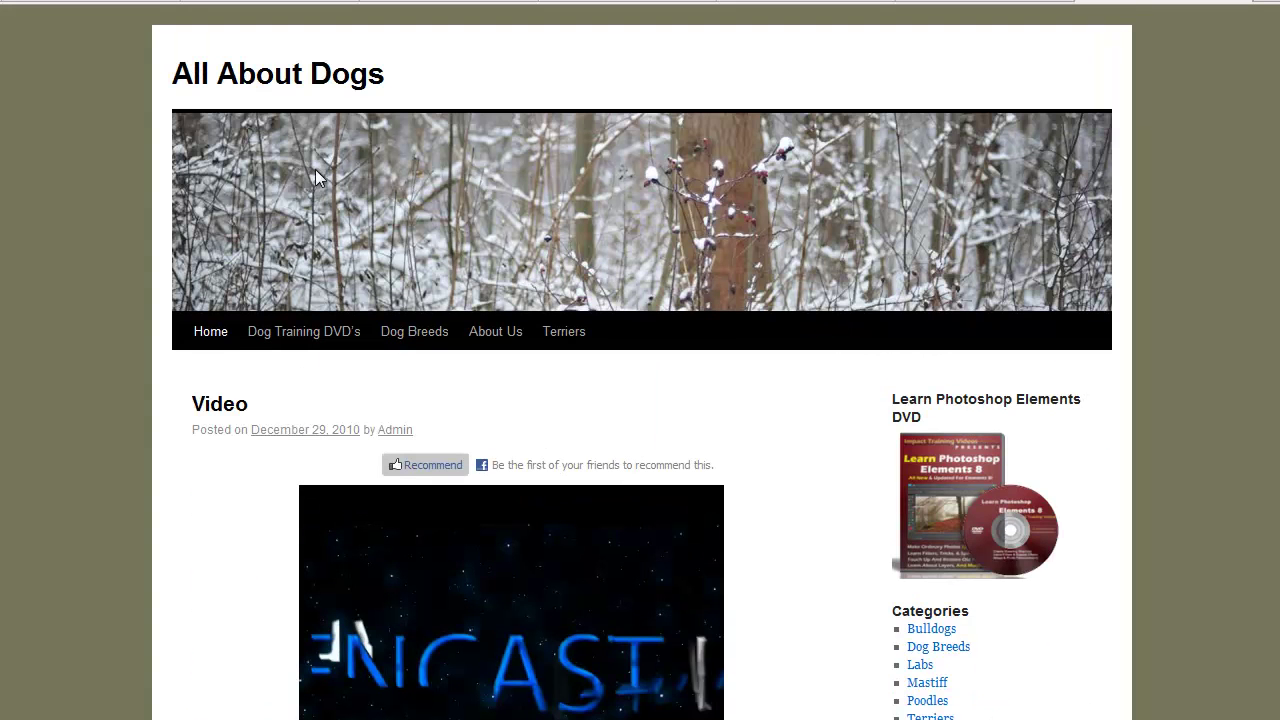
pyautogui.click(210, 334)
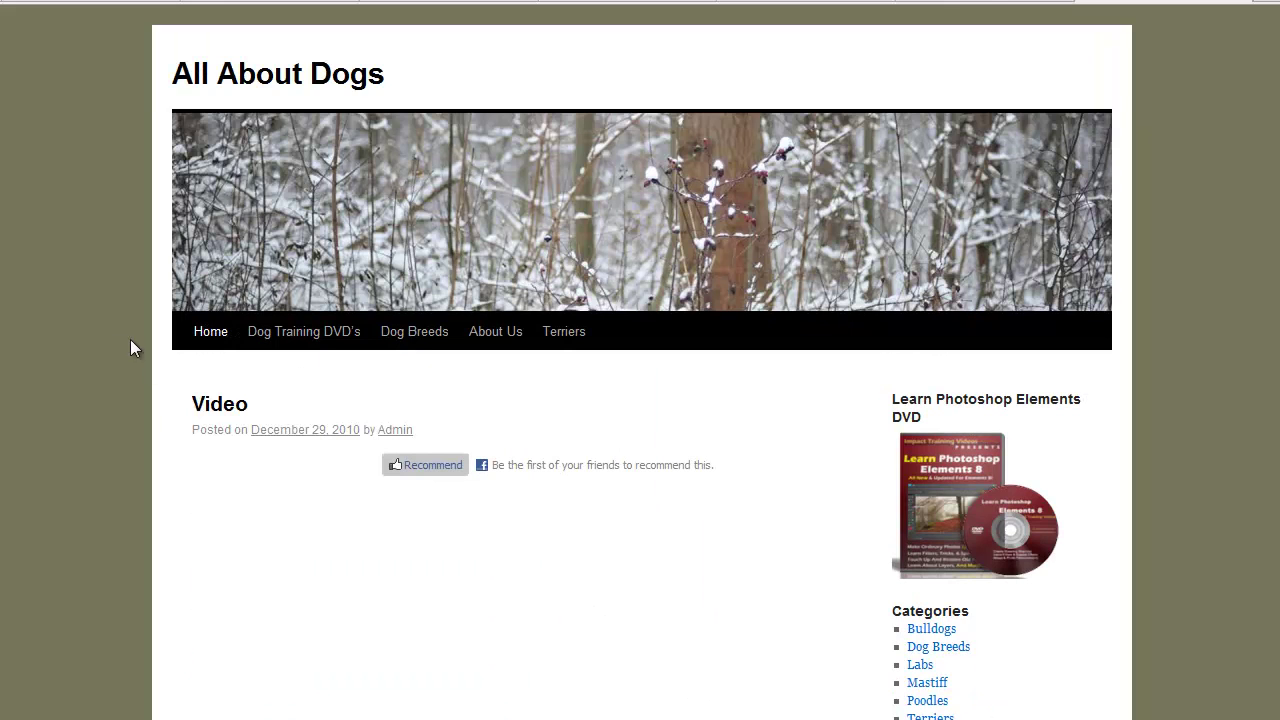
pyautogui.scroll(-3, 109, 354)
pyautogui.scroll(-2, 246, 346)
pyautogui.scroll(2, 222, 338)
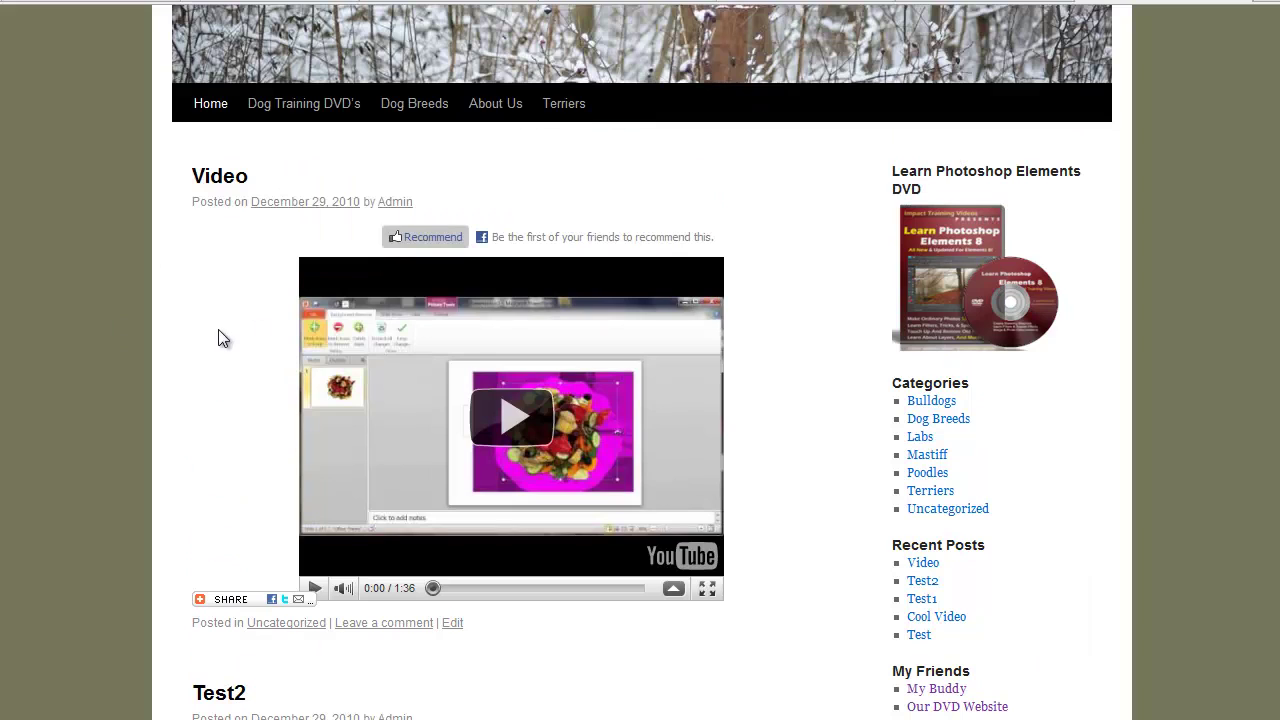
pyautogui.click(945, 404)
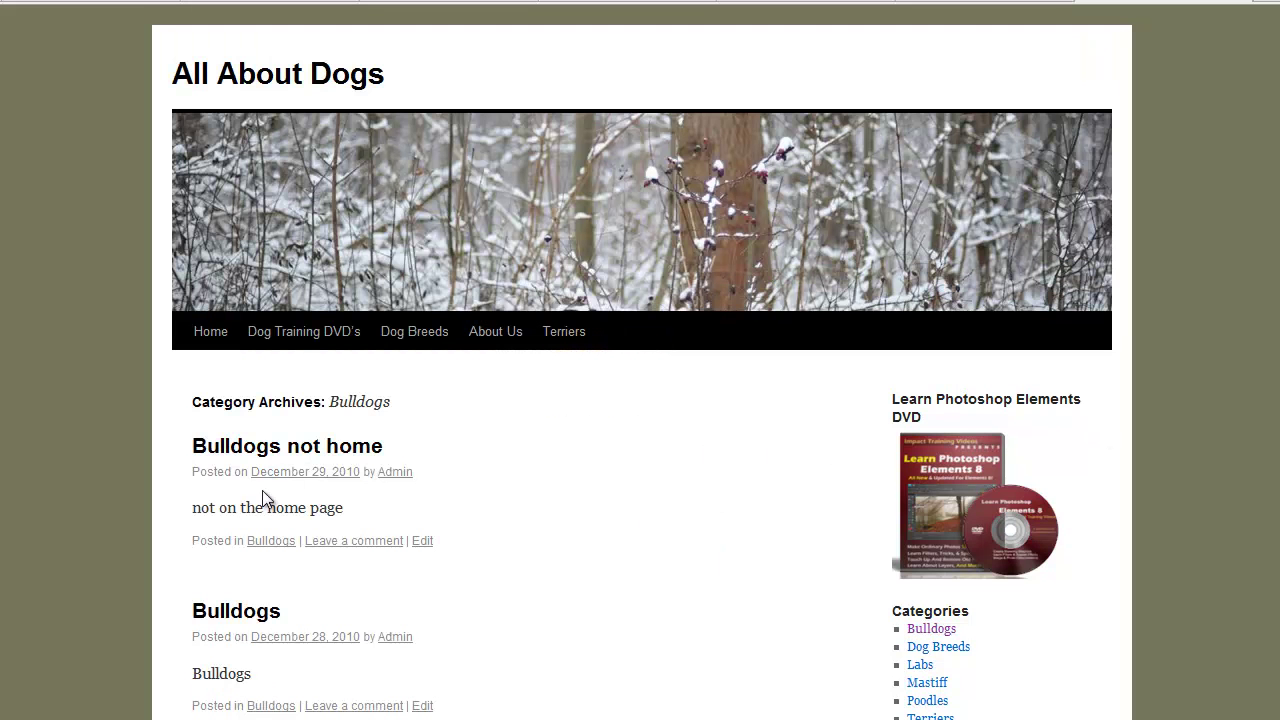
pyautogui.click(216, 340)
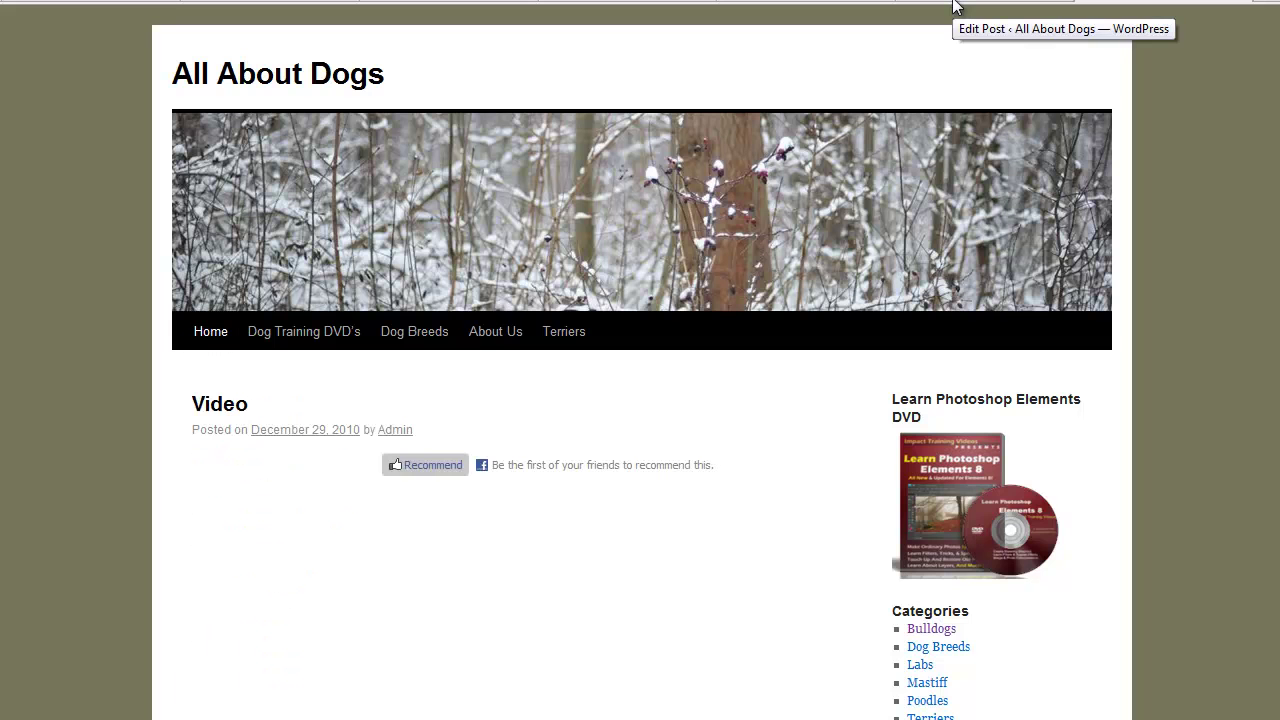
# - Switch back to the post editor and review the Post Visibility options of the Bulldogs post
pyautogui.click(960, 2)
pyautogui.scroll(-3, 901, 248)
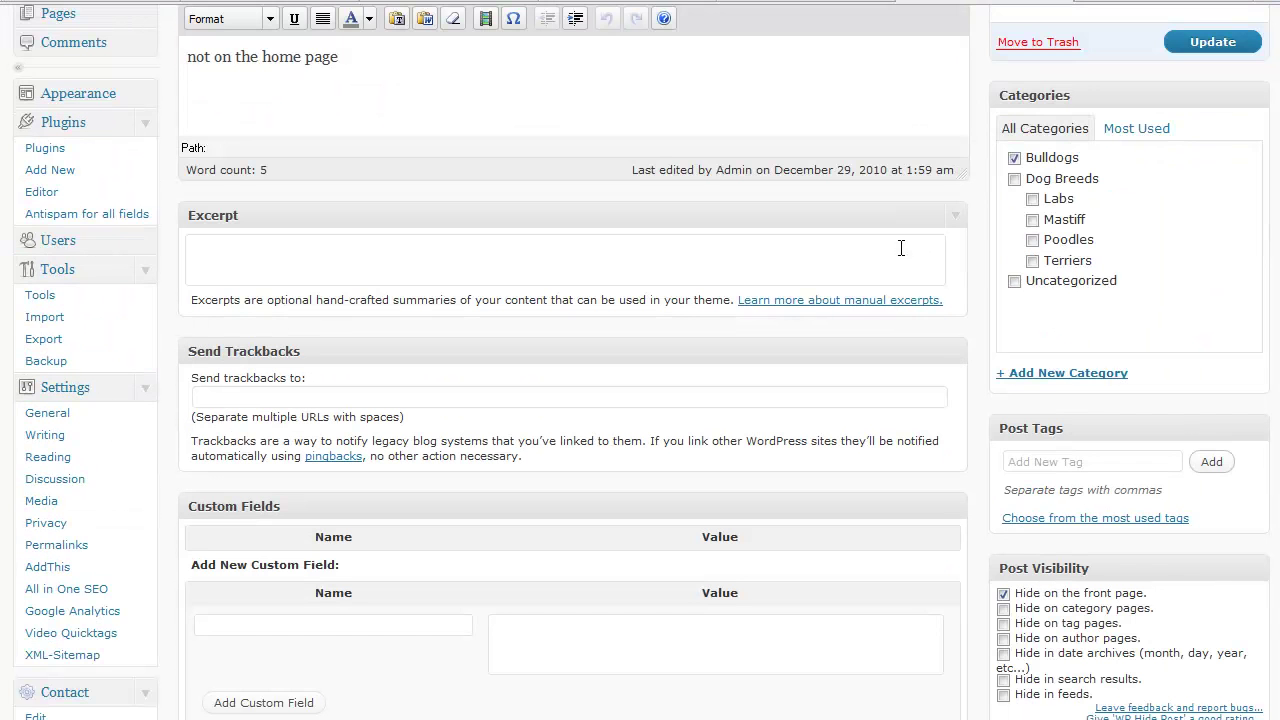
pyautogui.scroll(-2, 901, 248)
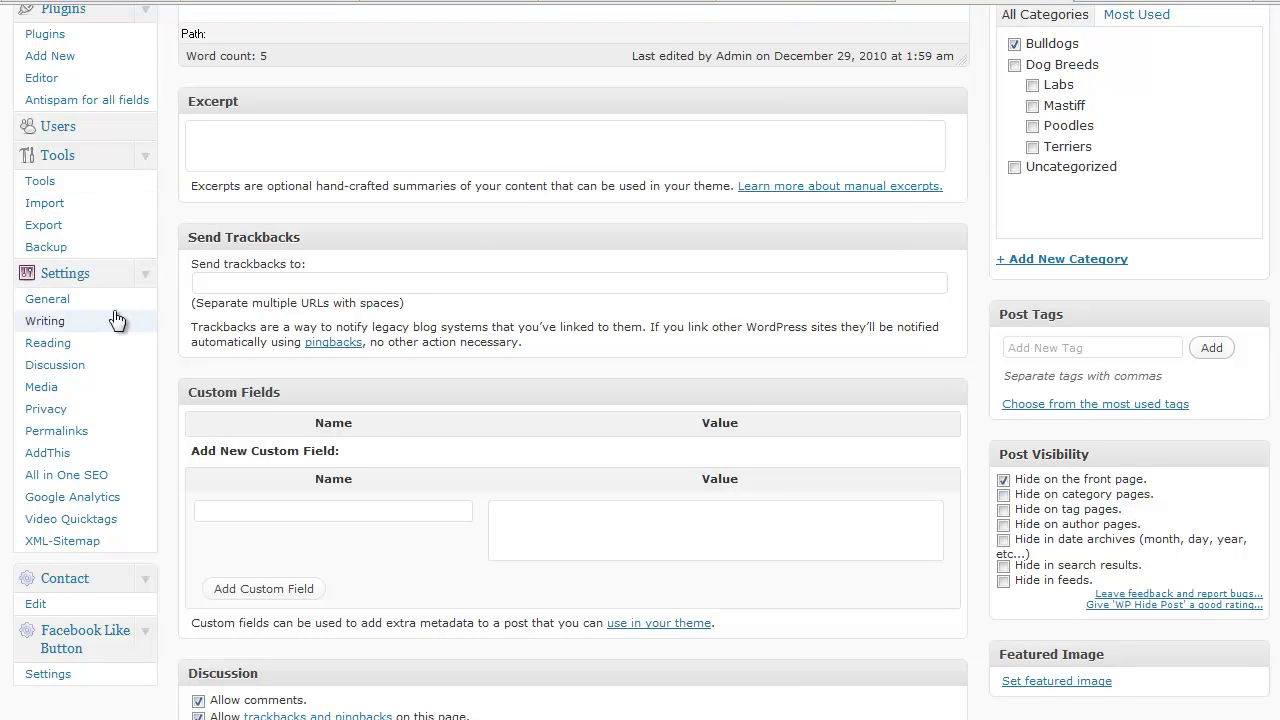
pyautogui.scroll(2, 112, 428)
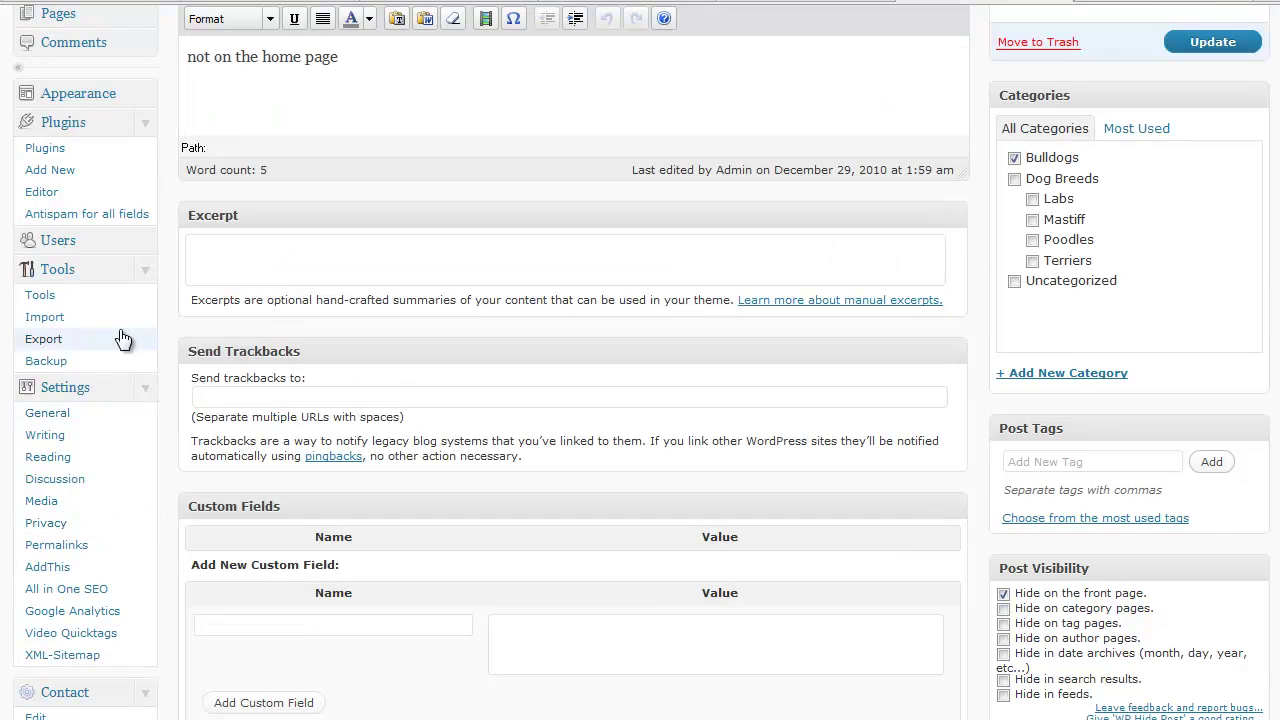
# - Open the installed plugins list and look over its entries down to WP Hide Post
pyautogui.click(80, 132)
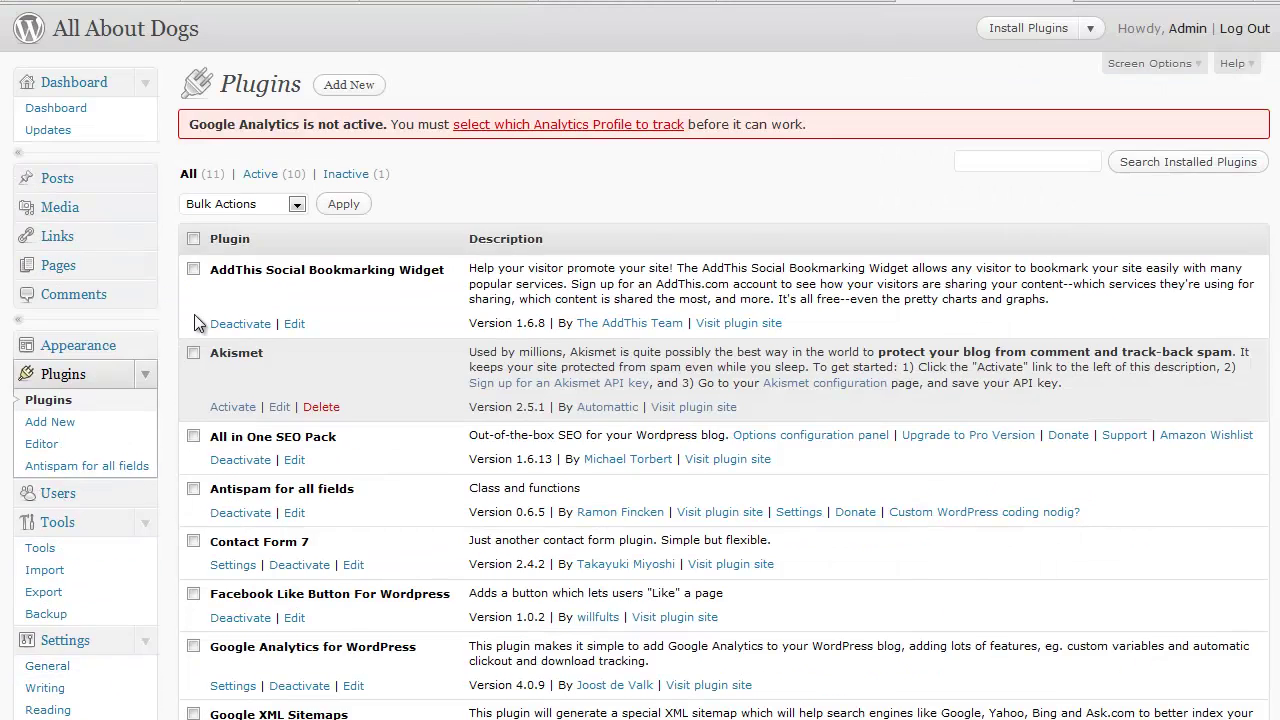
pyautogui.scroll(-4, 228, 342)
pyautogui.scroll(-2, 228, 342)
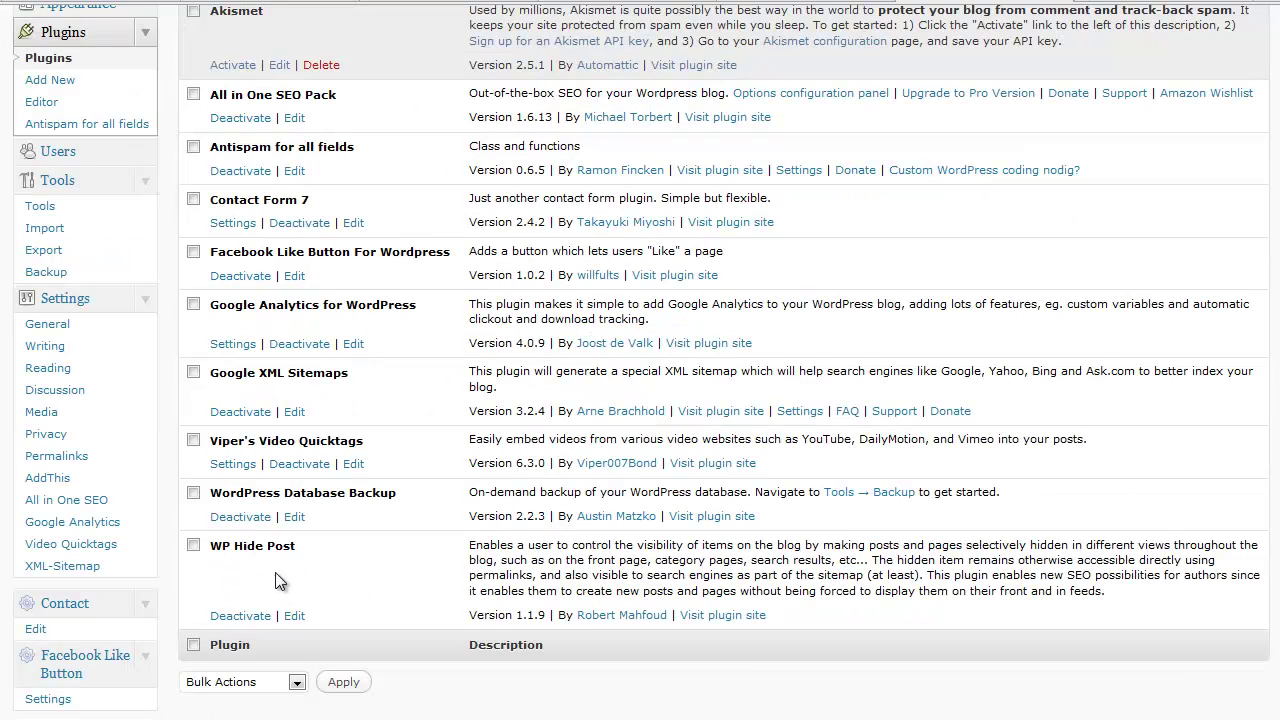
pyautogui.scroll(4, 410, 568)
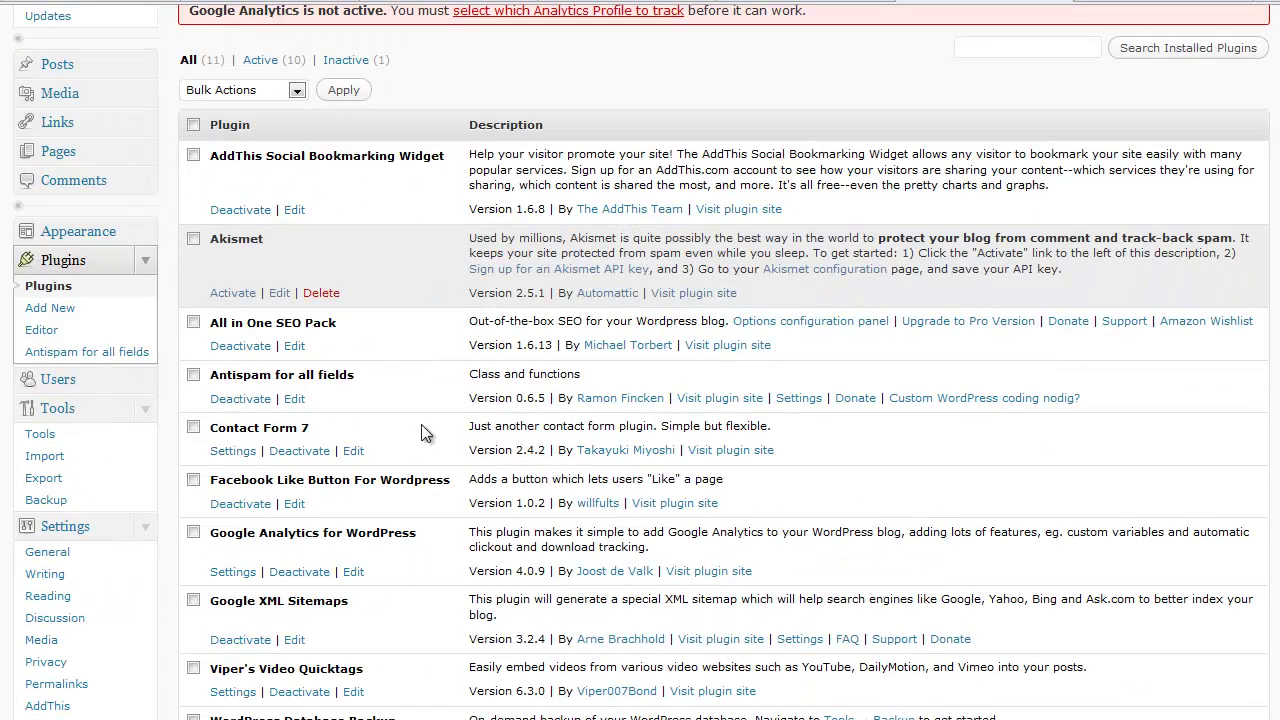